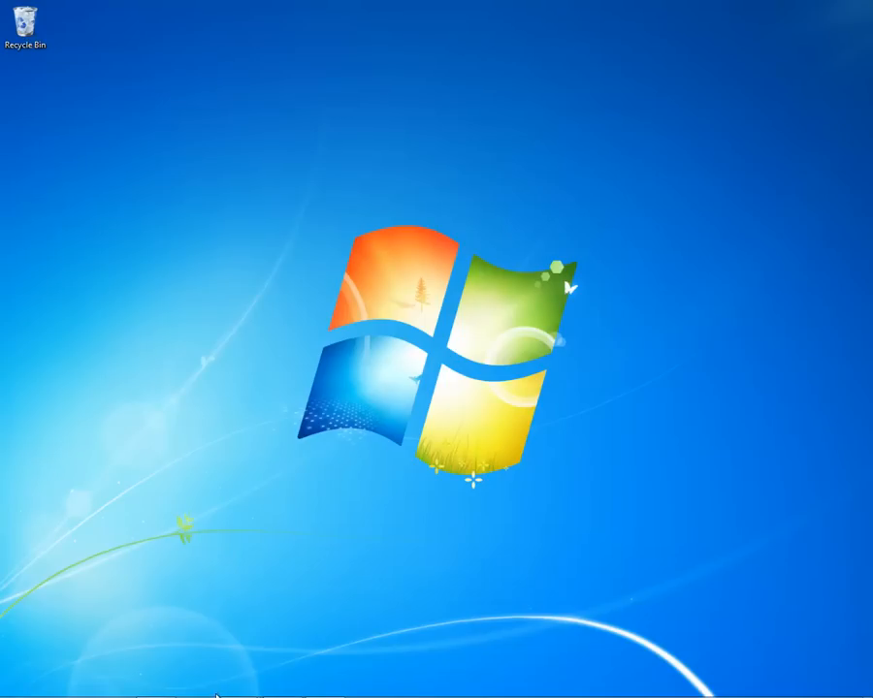
left_click(198, 687)
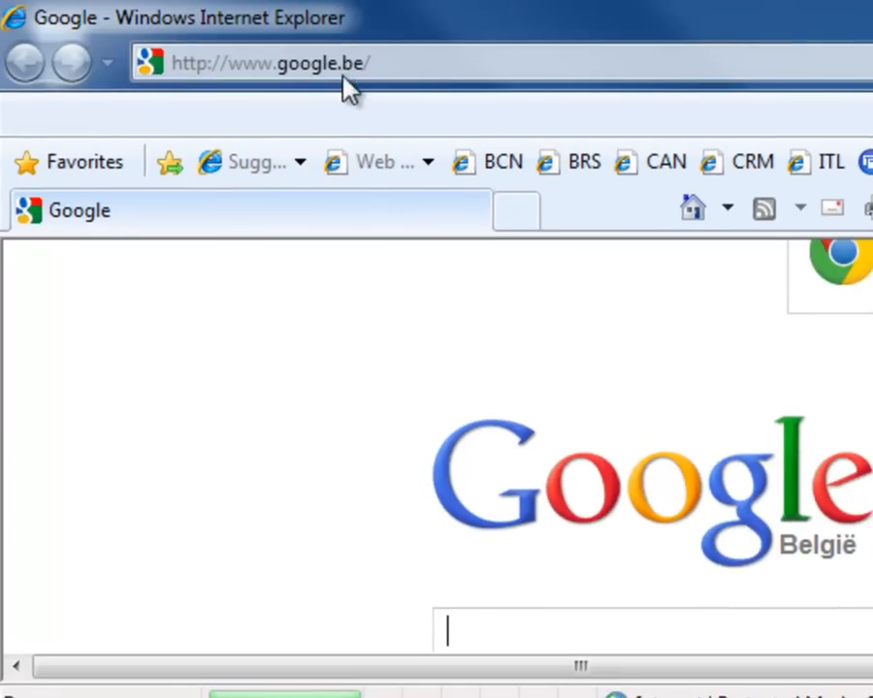
left_click(358, 73)
type("WWW")
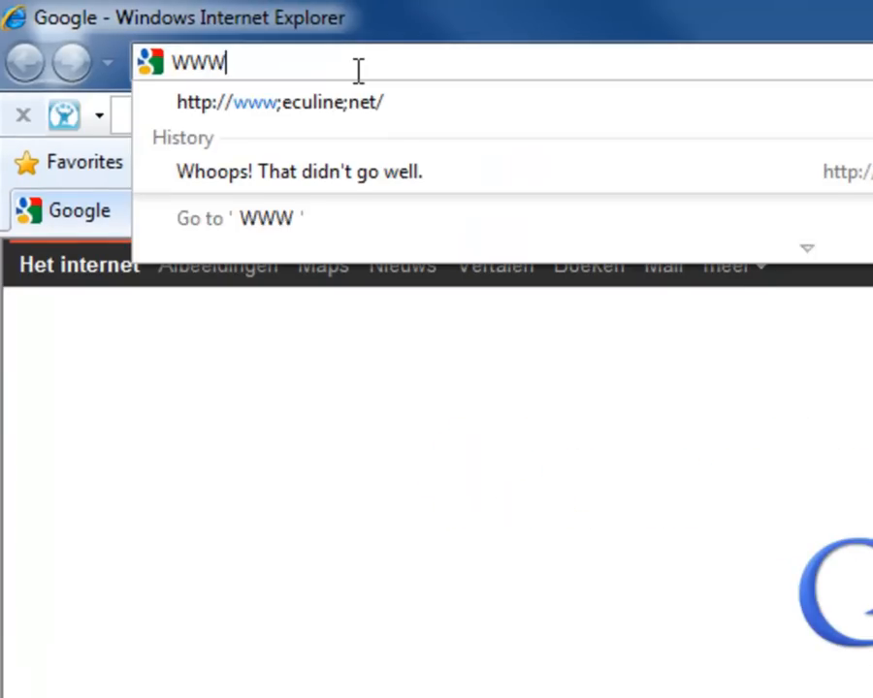
type(".ECULINE.NET")
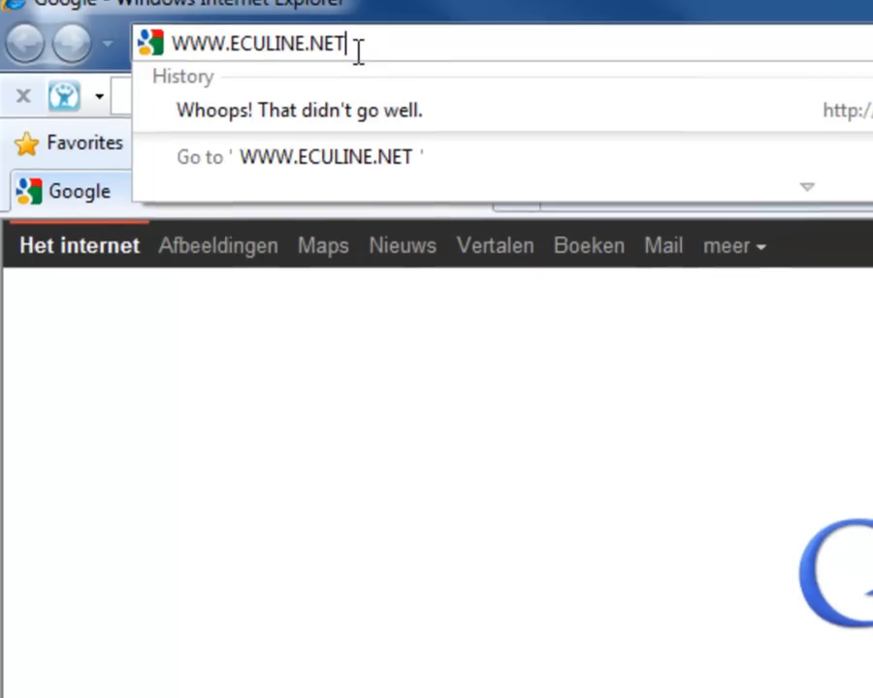
key("Return")
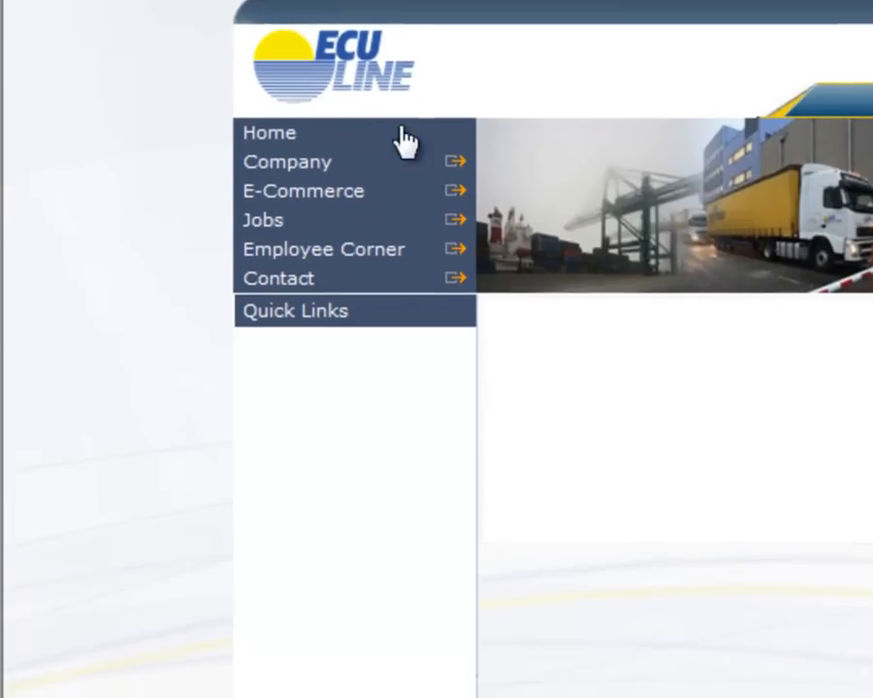
- Open the site's Track & Trace page and go to its Agents / ECU Offices login
mouse_move(415, 194)
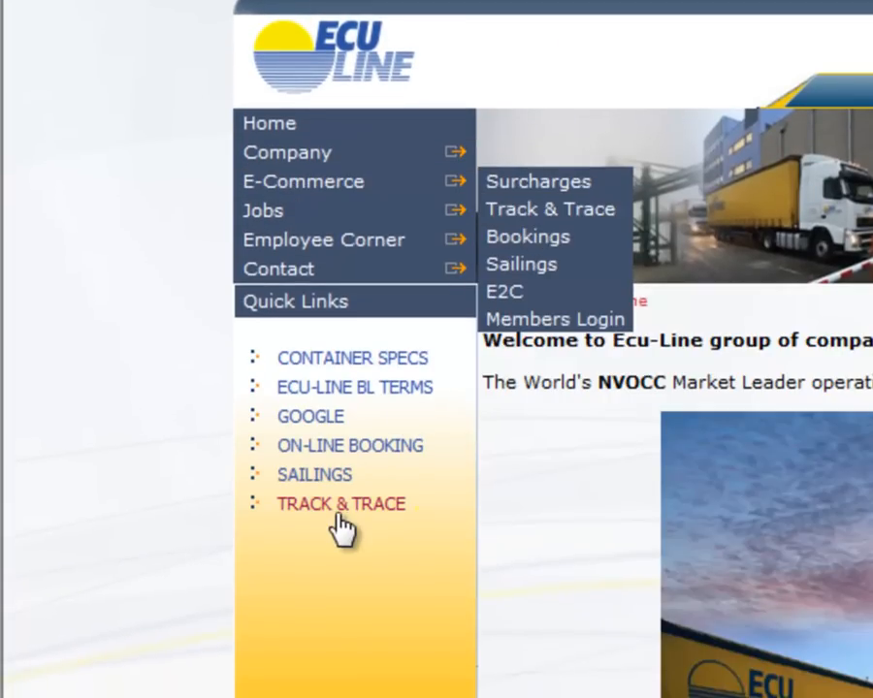
left_click(418, 510)
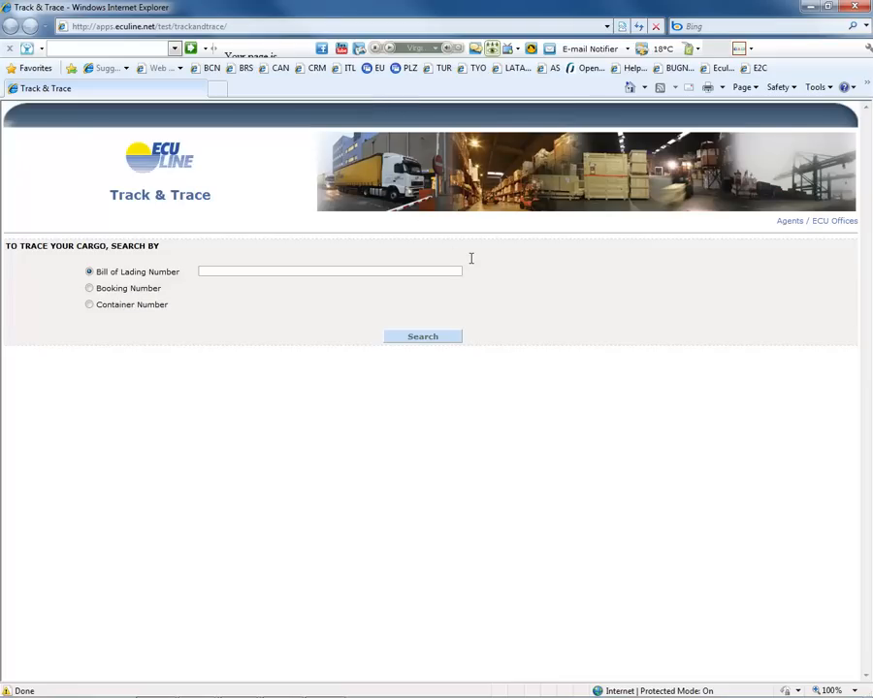
left_click(818, 222)
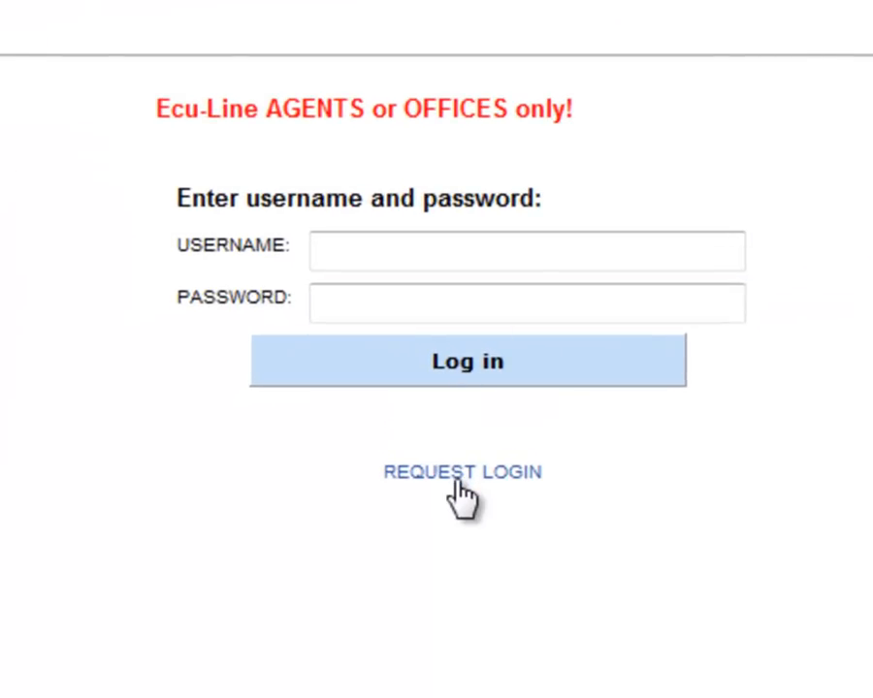
- Request a new login with the applicant's names, login name, password and e-mail, port TEMA and company ECU LINE TEMA, and close the request window
left_click(457, 482)
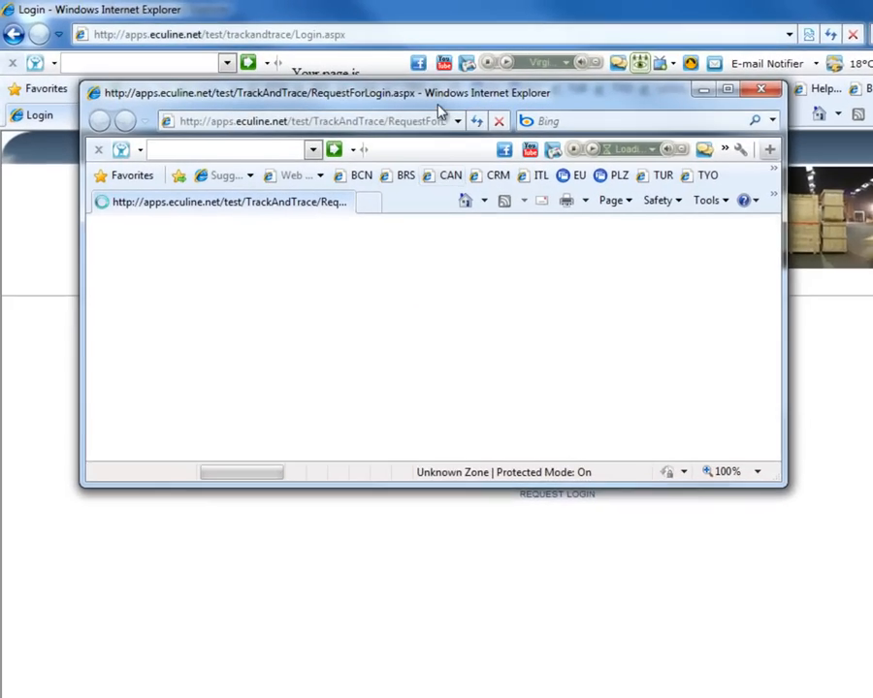
double_click(348, 78)
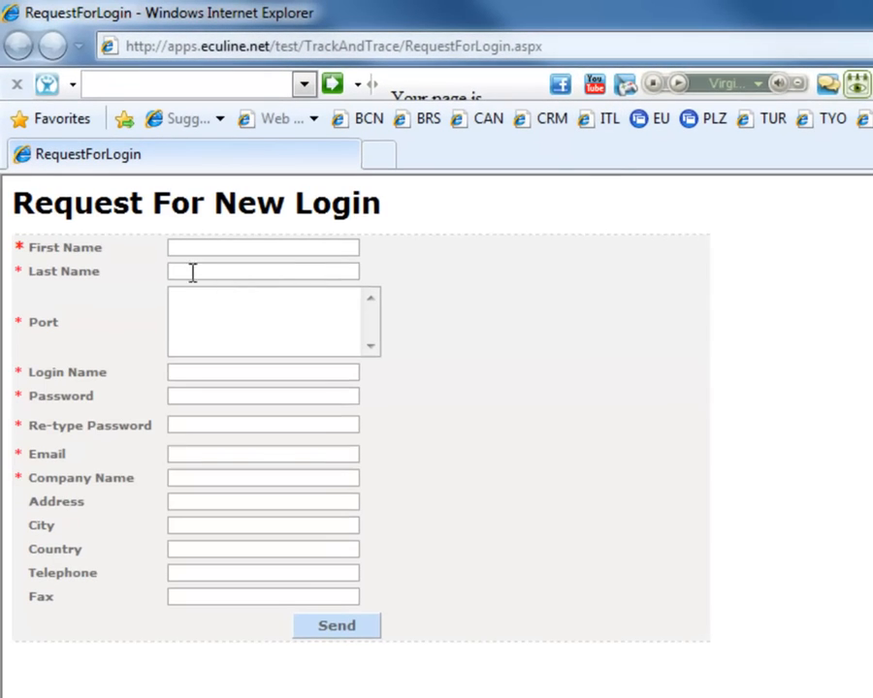
left_click(186, 246)
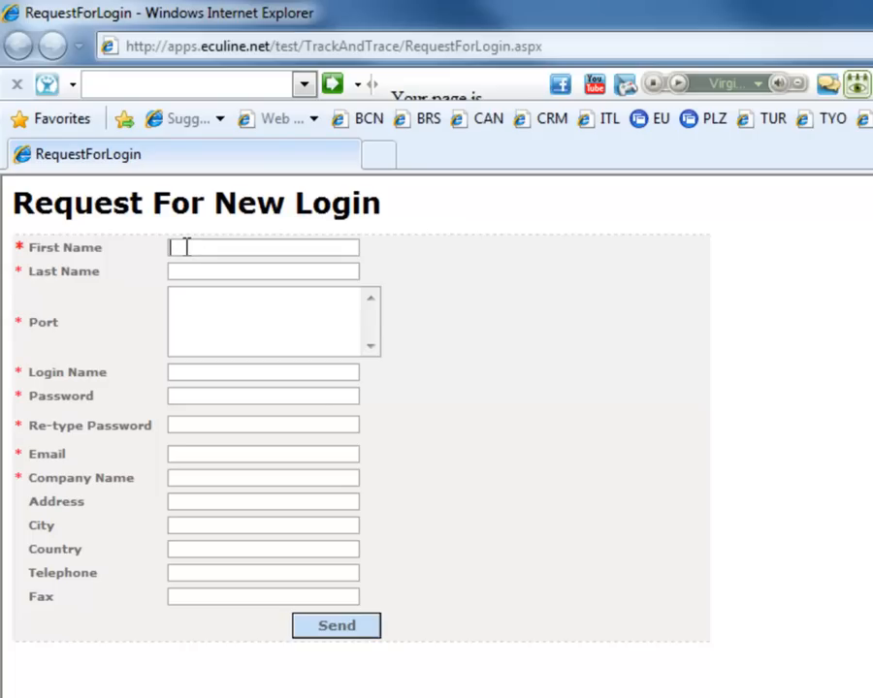
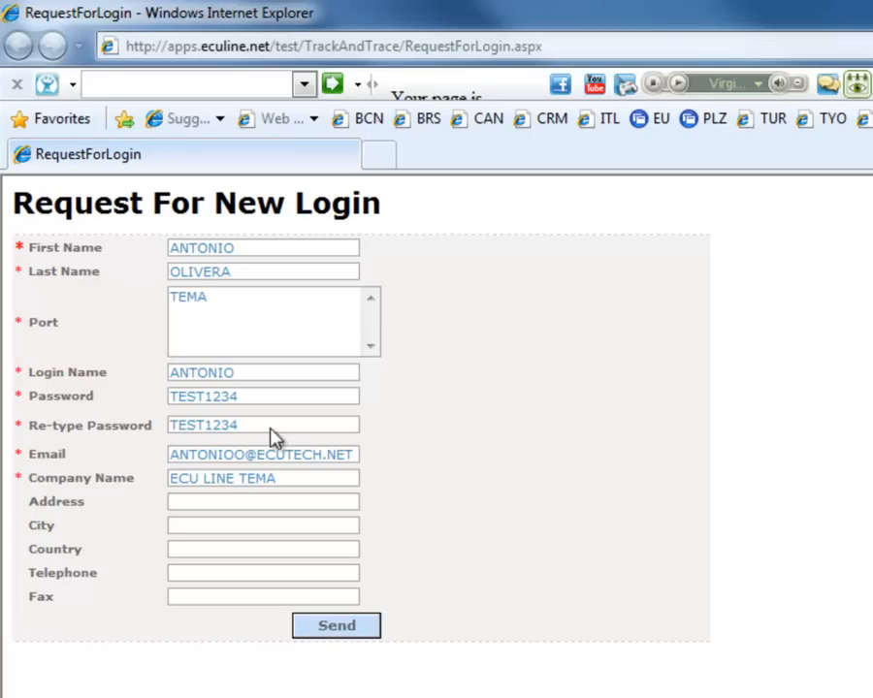
left_click(337, 626)
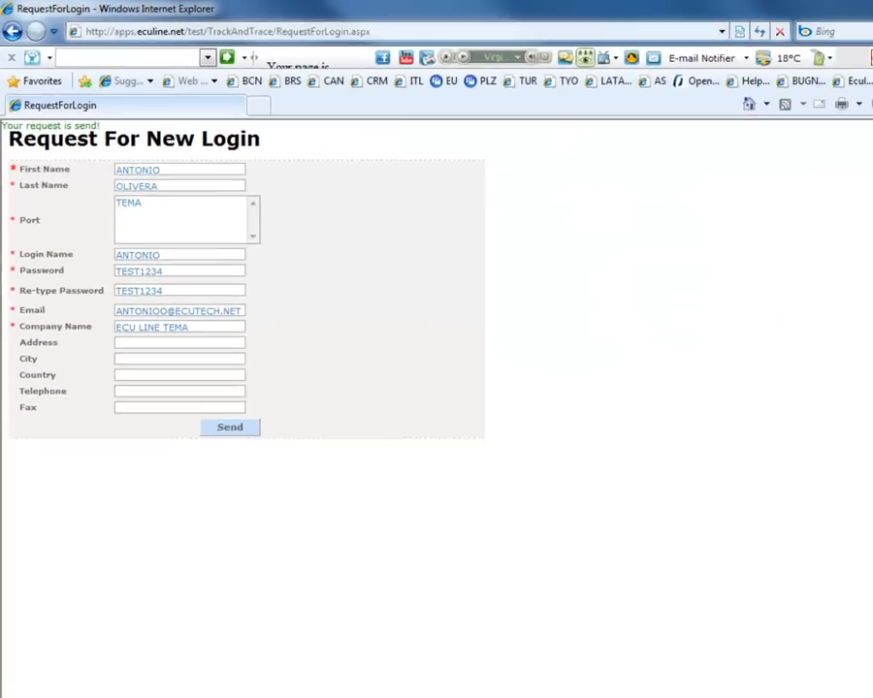
left_click(855, 7)
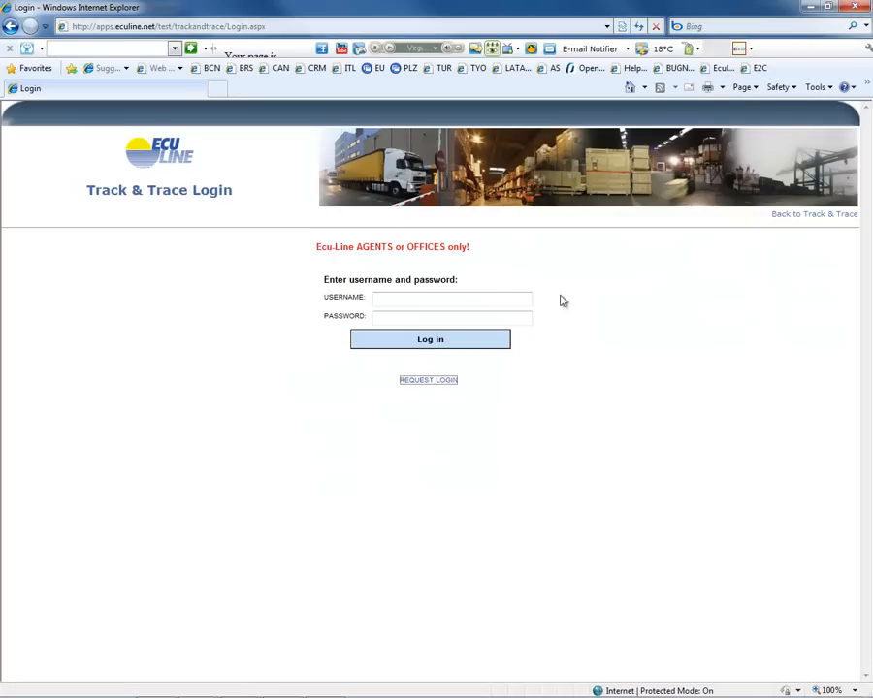
- Log in to Track & Trace by entering the username and the account password
left_click(386, 299)
type("ANTONIO")
key("Tab")
type("•••••••")
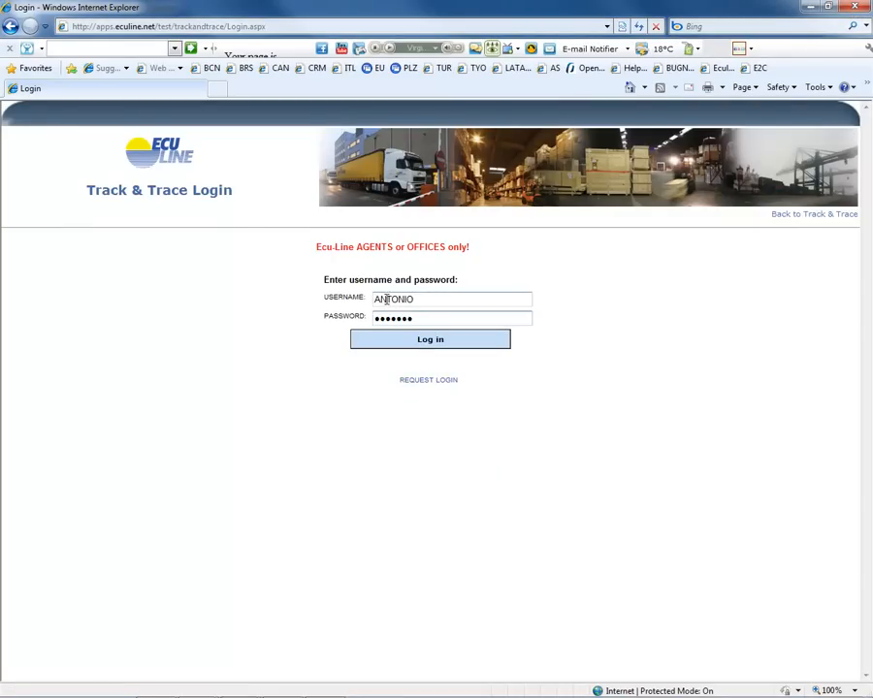
left_click(420, 342)
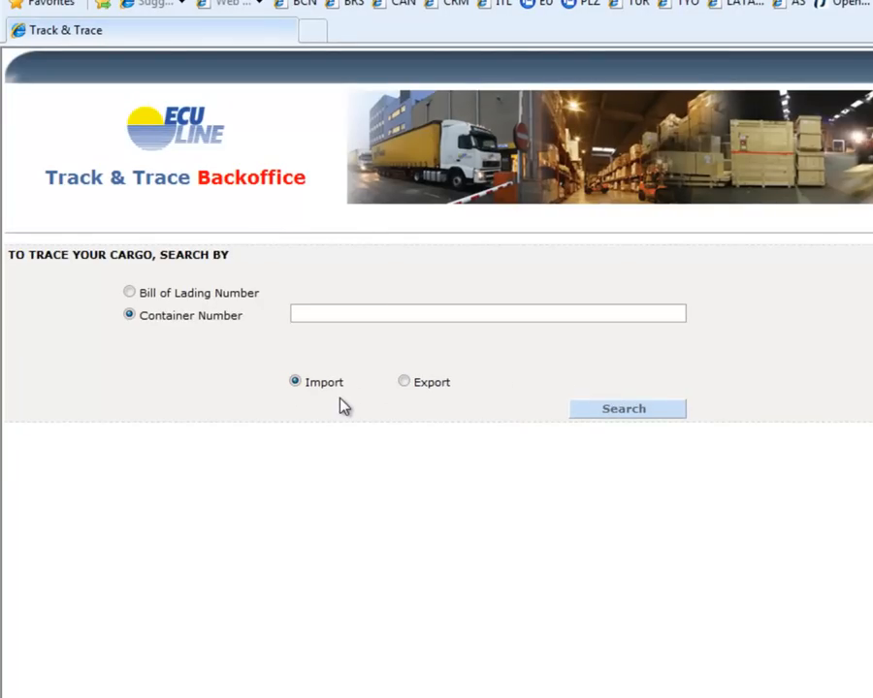
- Search the import shipments by container number for GLDU 7044700
left_click(130, 293)
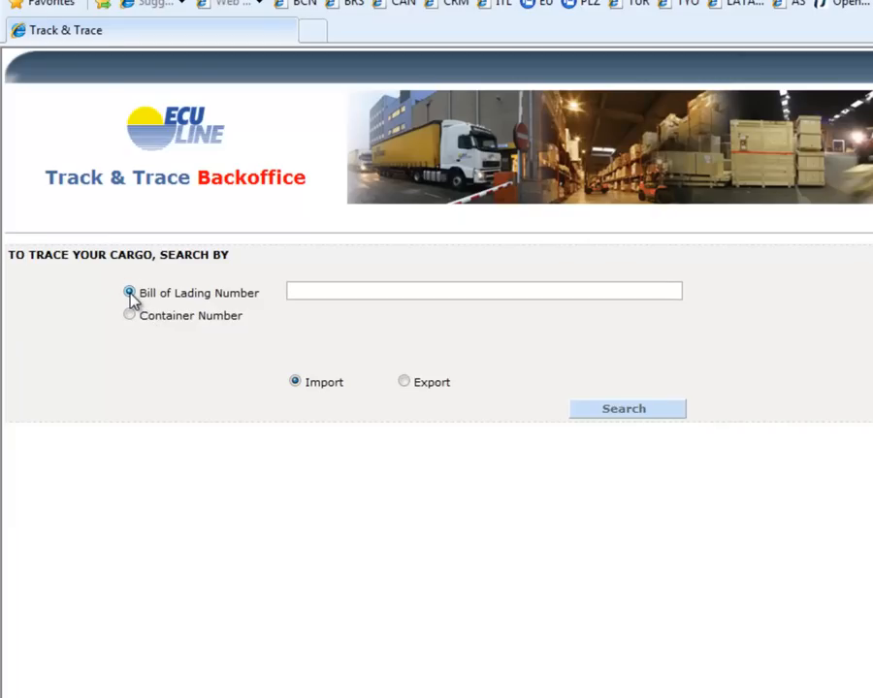
left_click(130, 315)
left_click(388, 315)
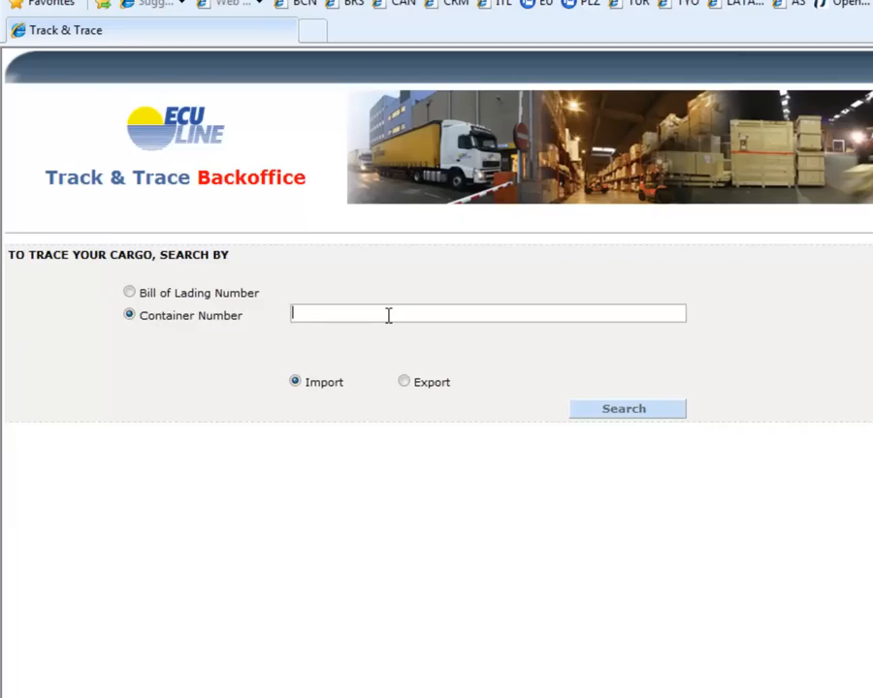
type("GLDU 704470")
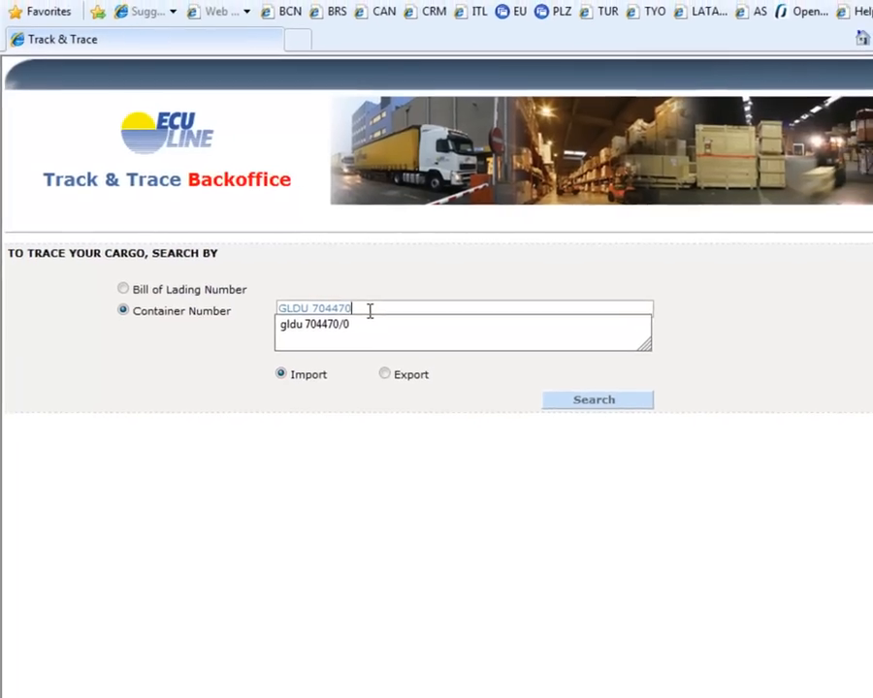
type("0")
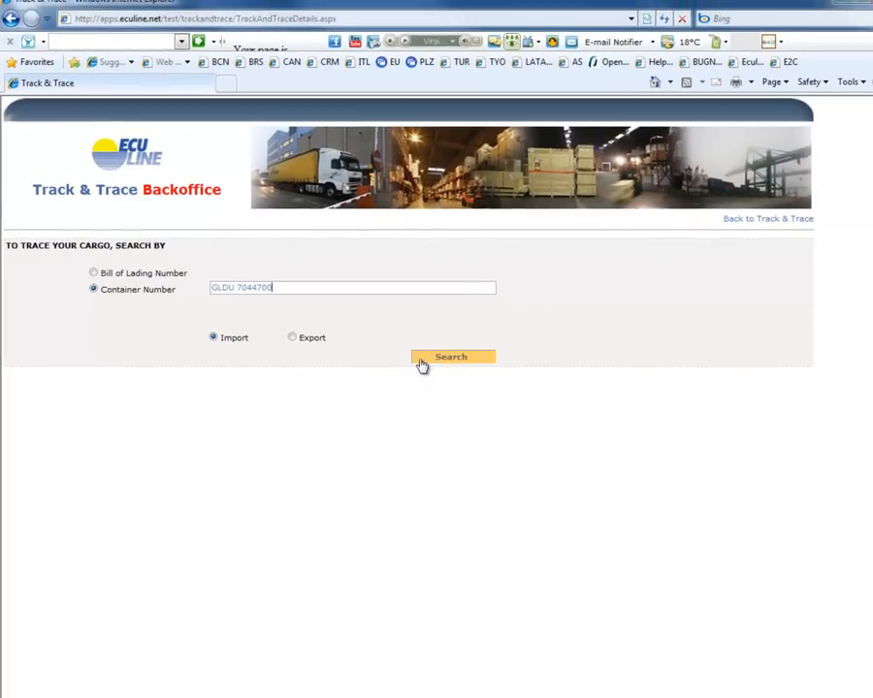
left_click(462, 363)
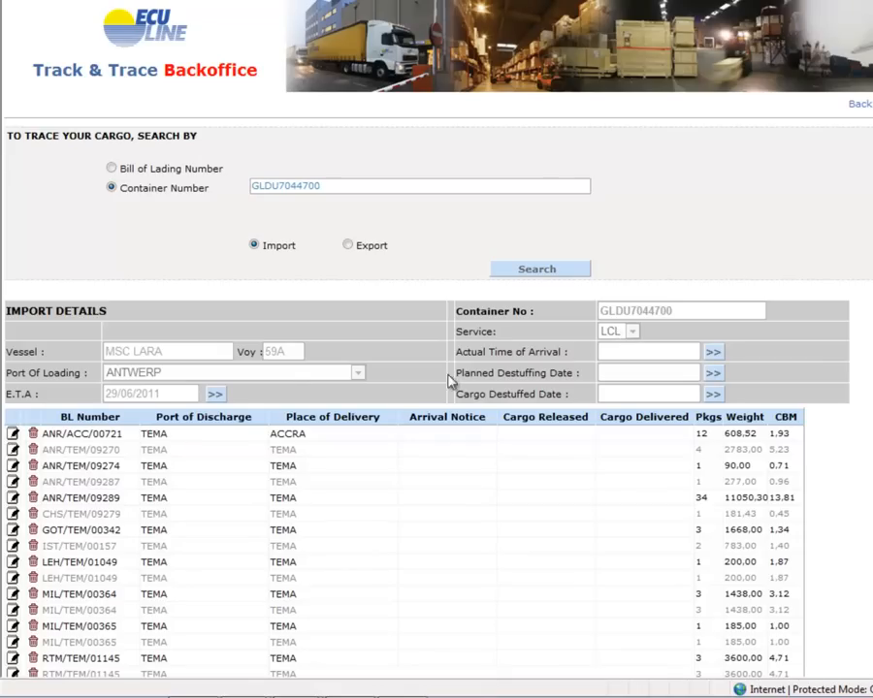
- Set the container's E.T.A. to 30/06/2011, Actual Time of Arrival to 1/07/2011 and Planned Destuffing Date to 4/07/2011
left_click(215, 399)
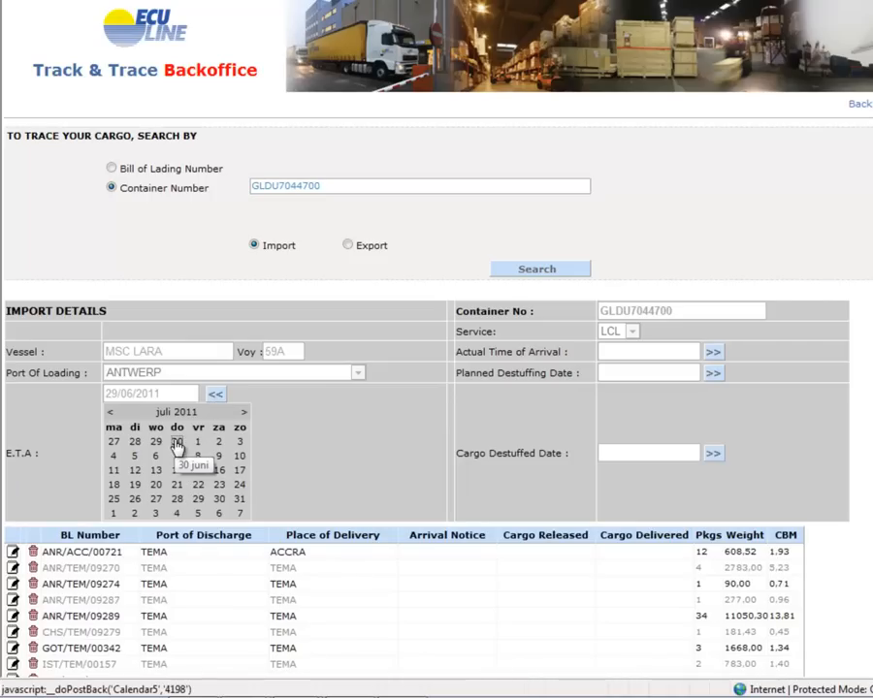
left_click(177, 443)
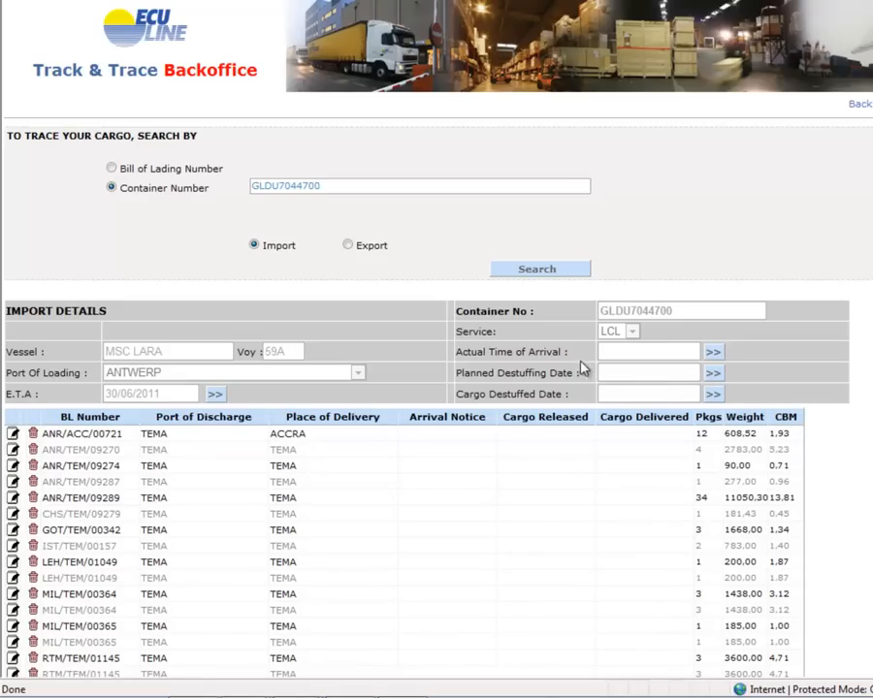
left_click(713, 354)
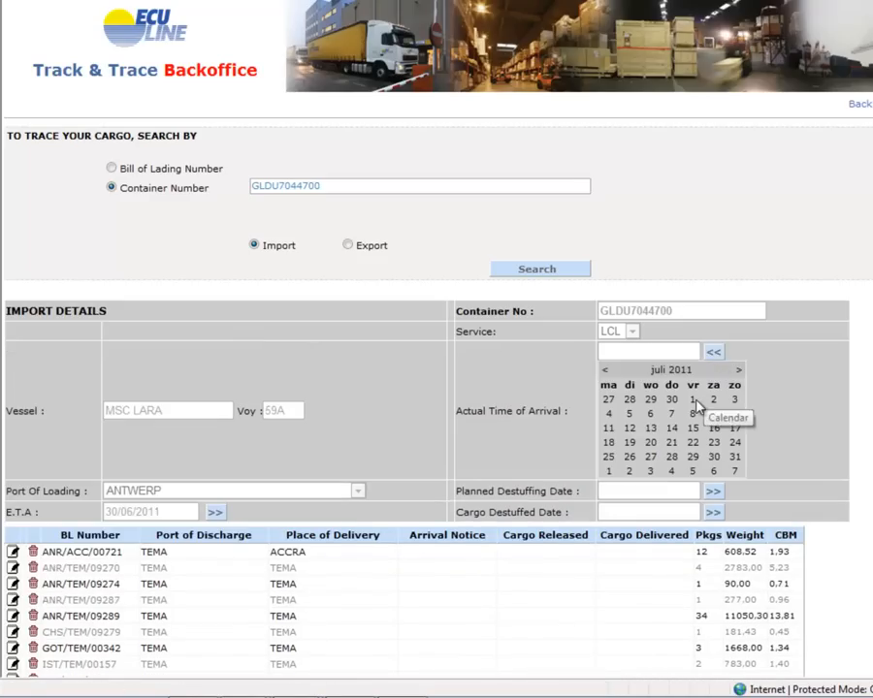
left_click(693, 406)
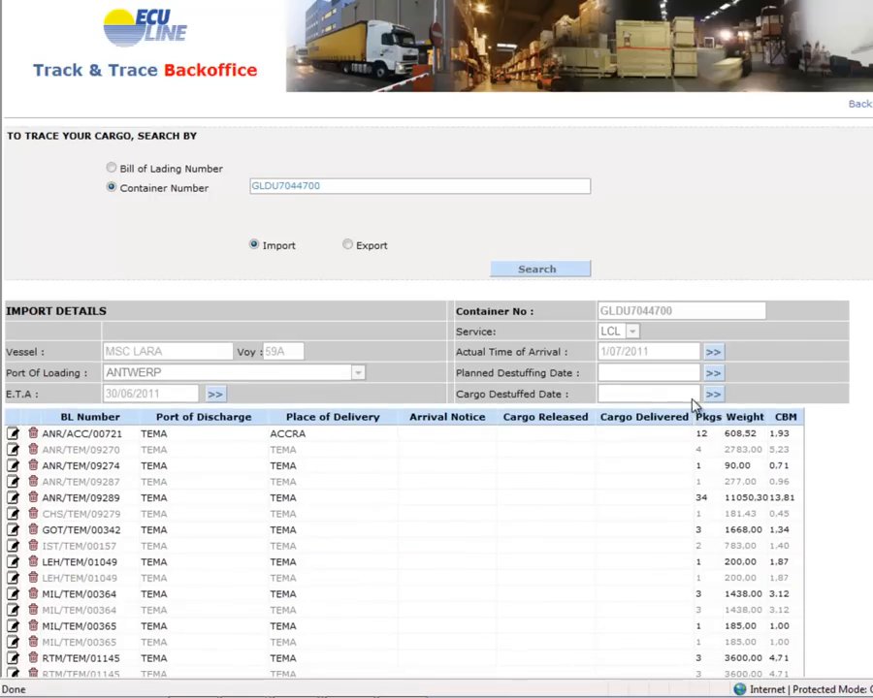
left_click(712, 374)
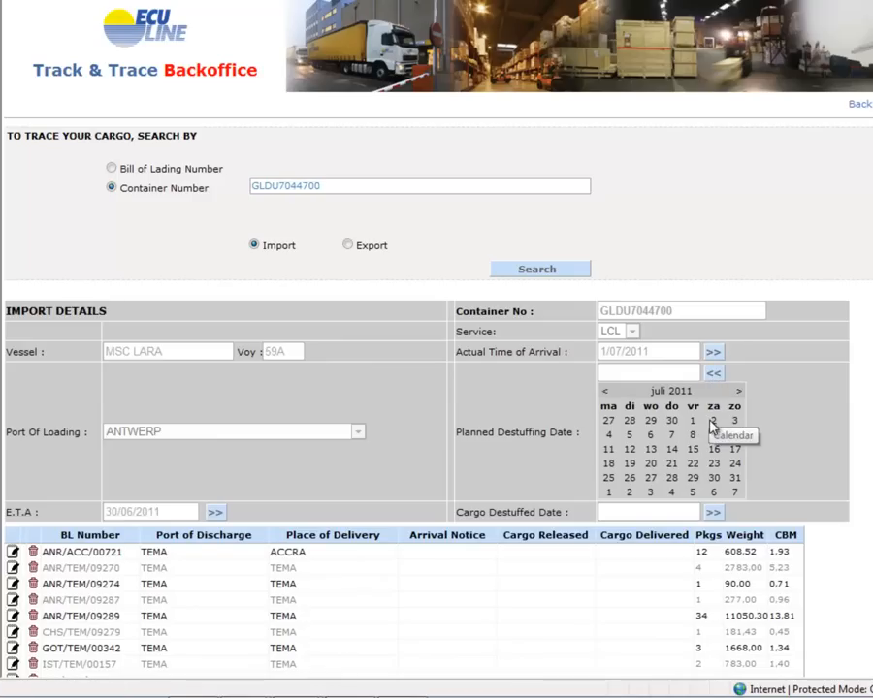
left_click(609, 438)
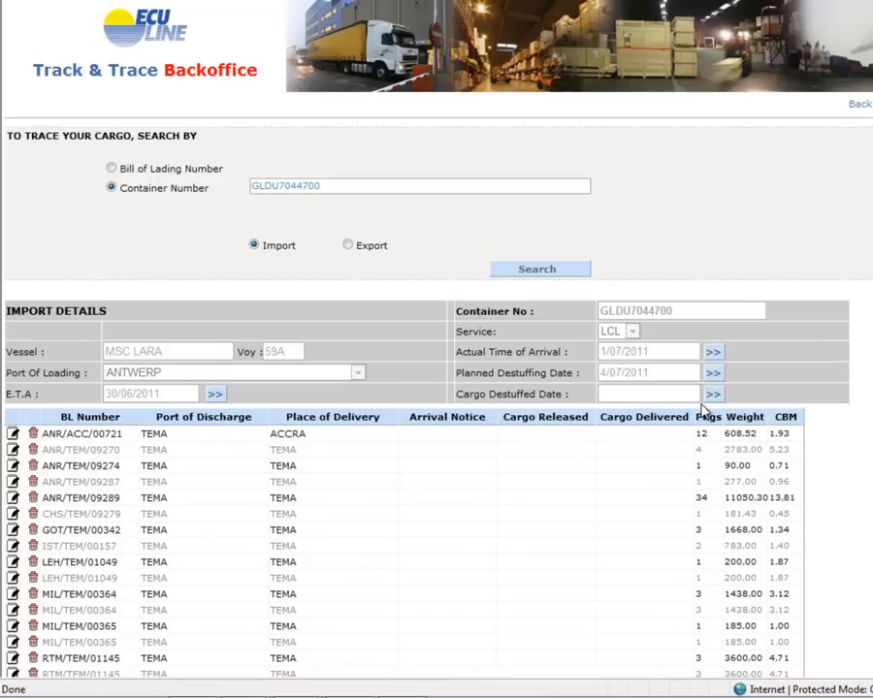
- Set the Arrival Notice date of bill of lading ANR/ACC/00721 to 30/06/2011 and save the row
scroll(667, 441, "down", 2)
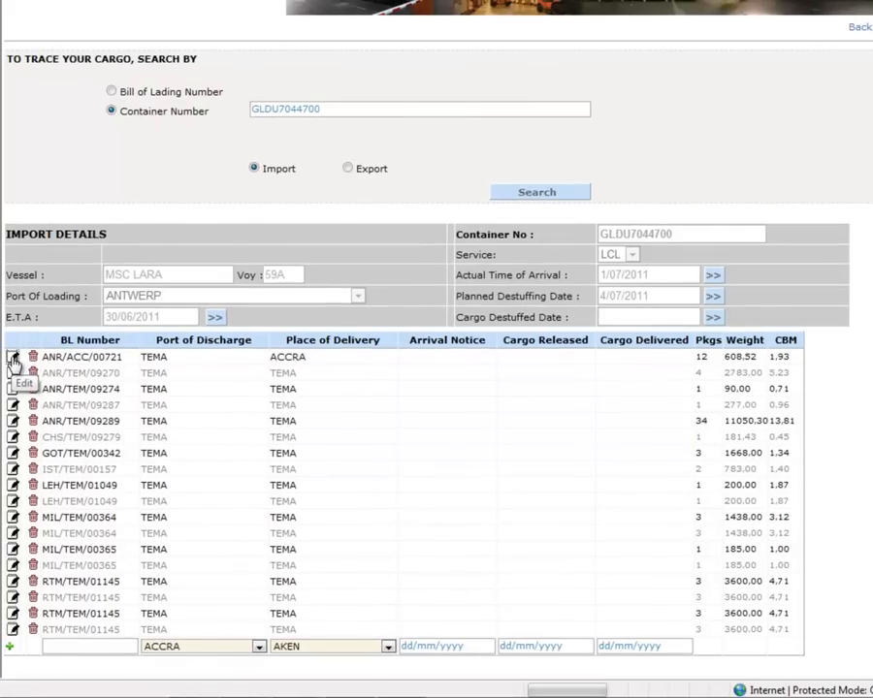
left_click(13, 359)
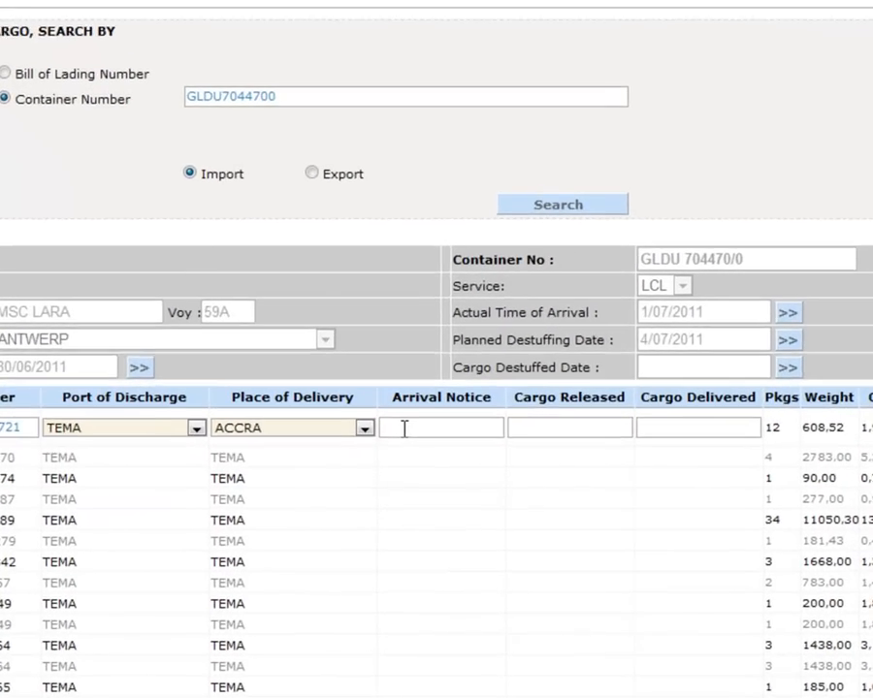
left_click(405, 428)
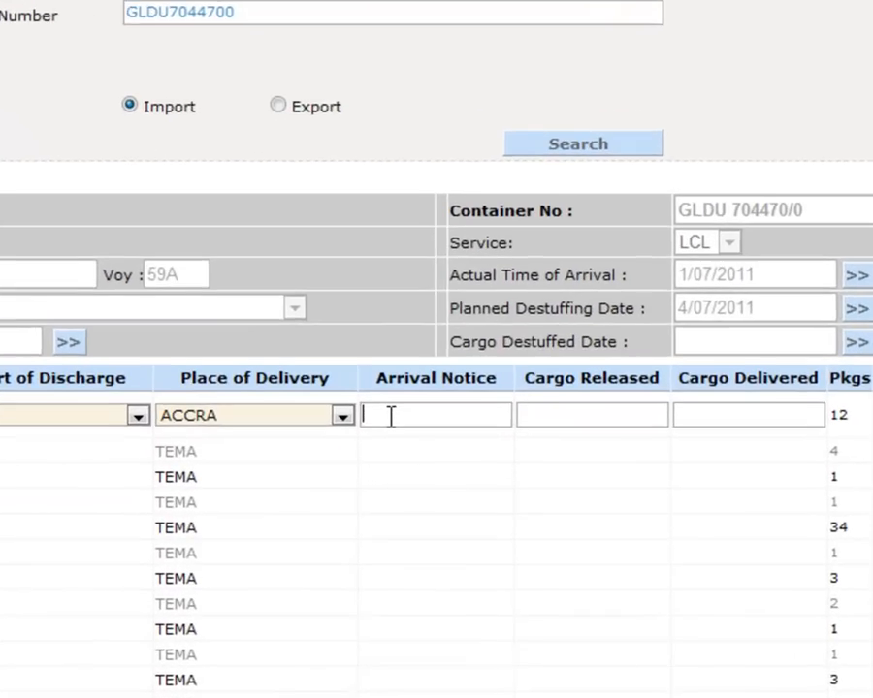
type("30/06")
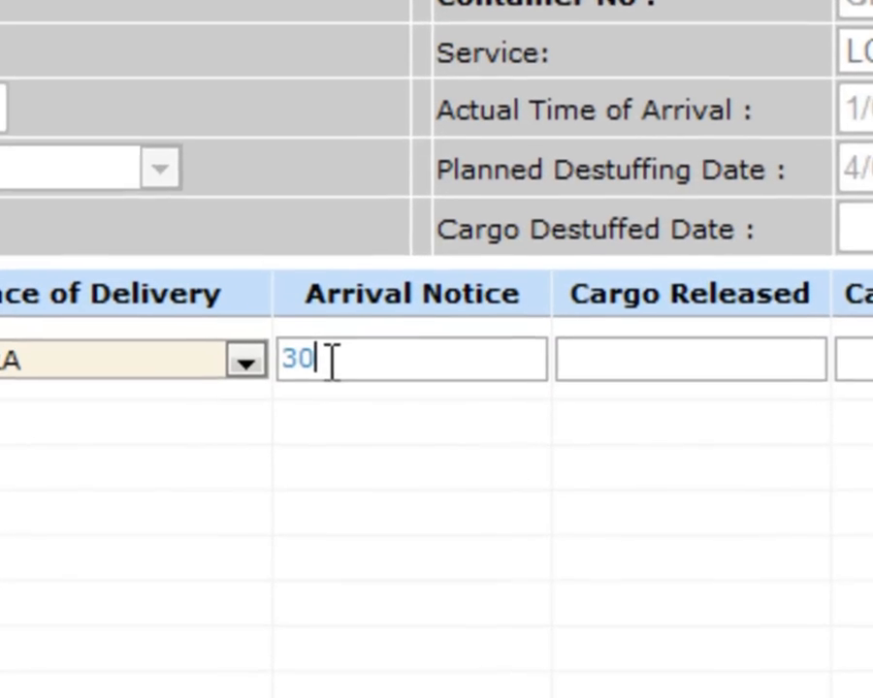
type("/2011")
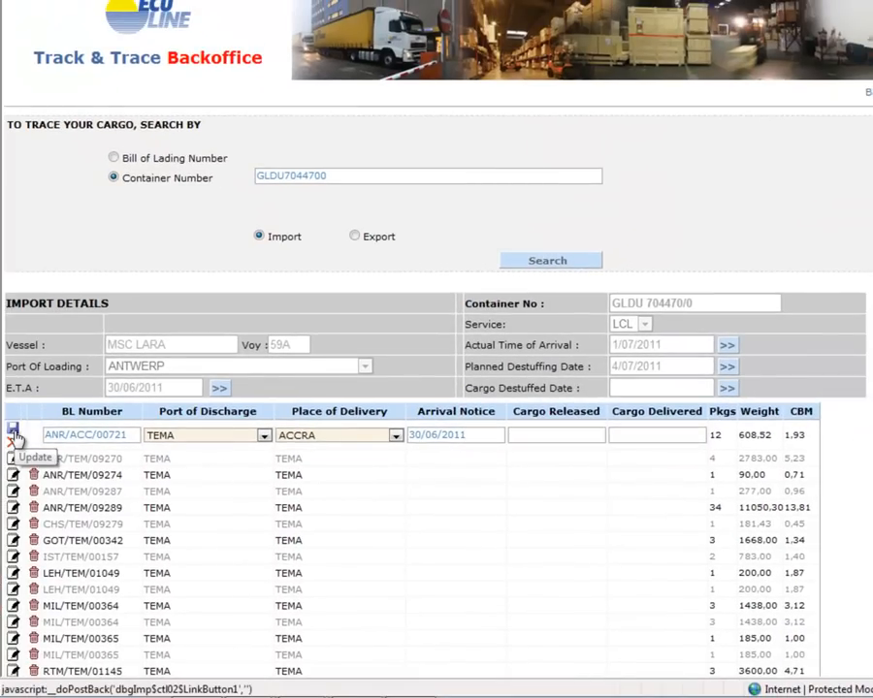
left_click(13, 434)
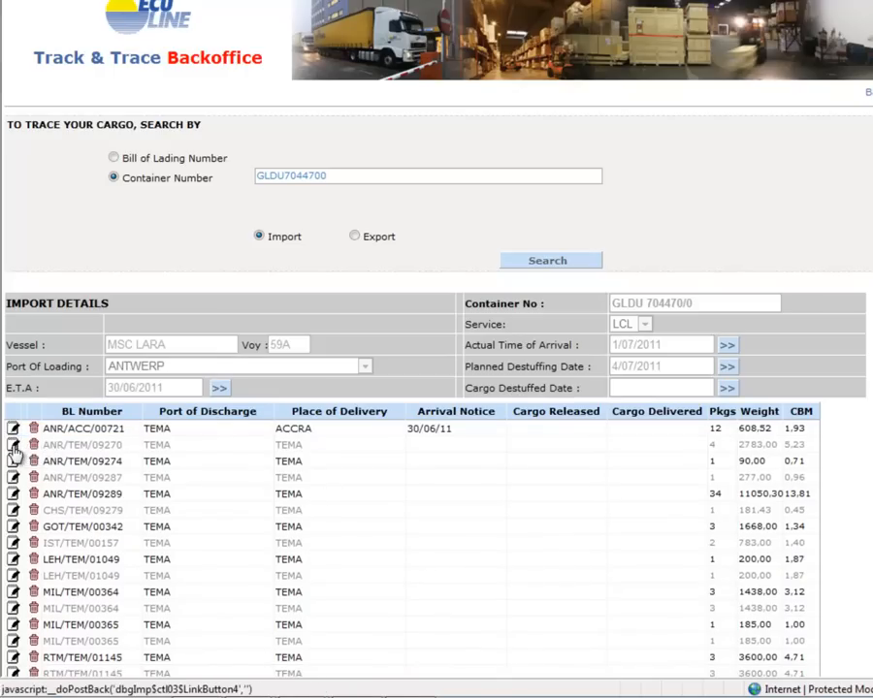
- Set bill of lading ANR/TEM/09270's Arrival Notice to 30/06/2011 and its Cargo Released and Cargo Delivered dates to 04/07/2011, saving the row
left_click(12, 447)
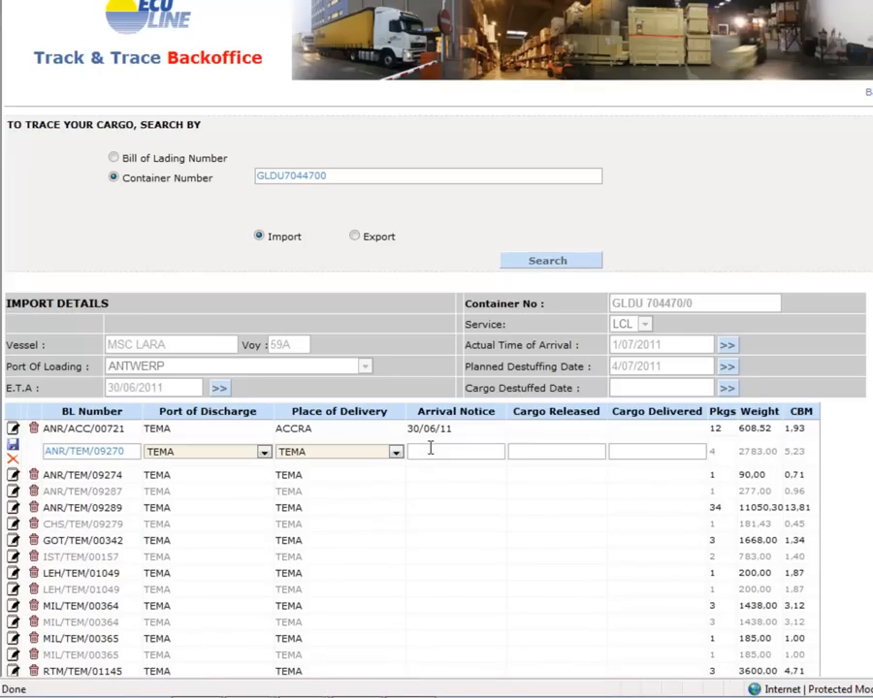
type("30/06/2011")
left_click(524, 451)
type("04/")
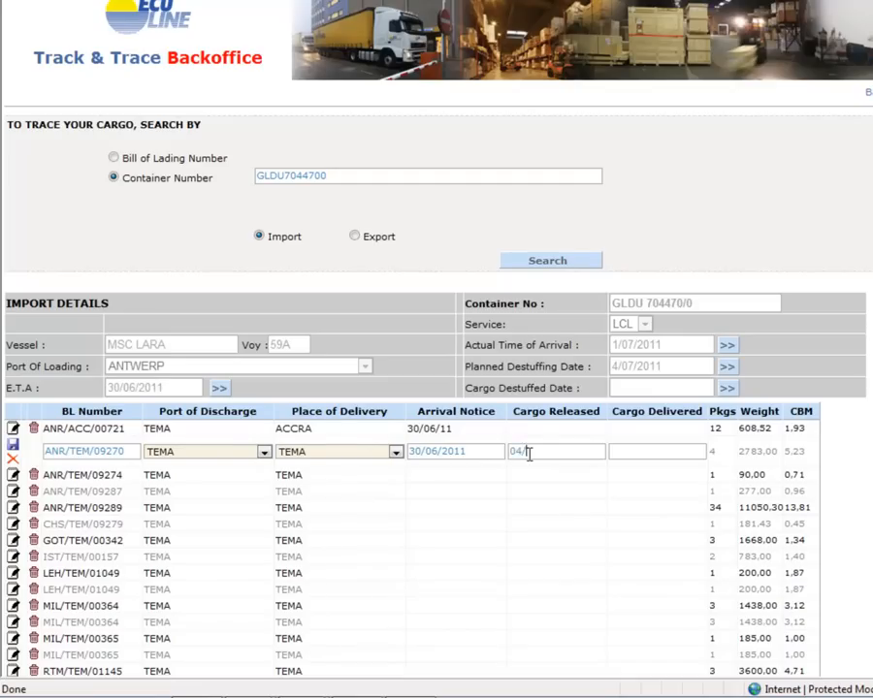
type("07/2011")
left_click(646, 452)
type("04/07/2011")
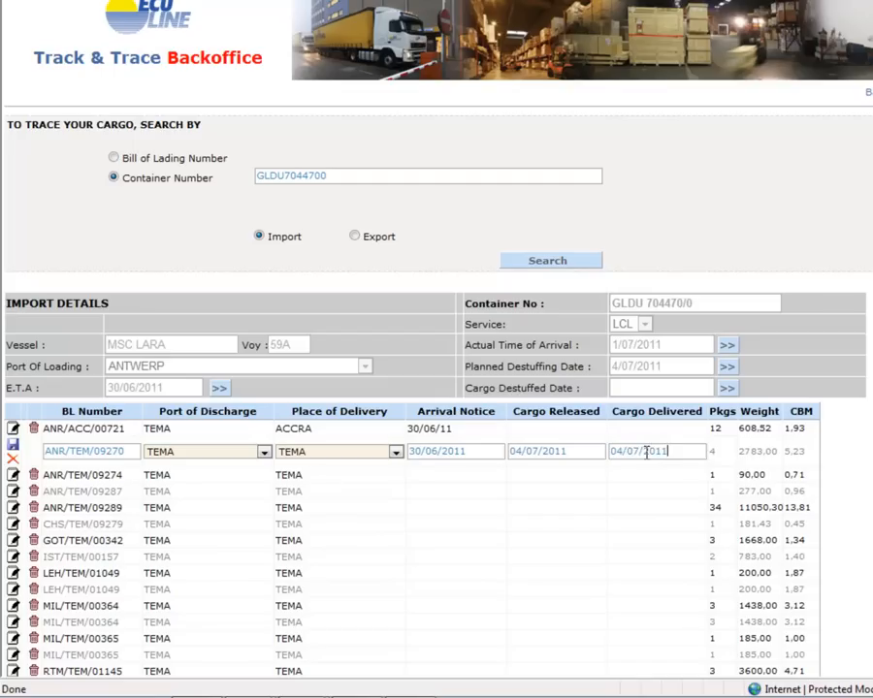
left_click(14, 454)
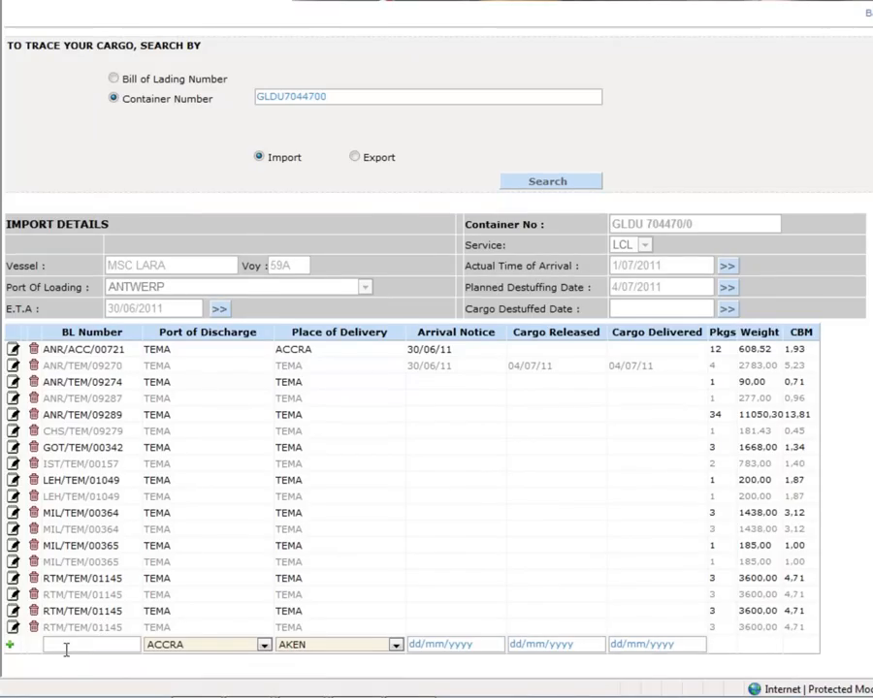
- Fill a new bill of lading row with number ANR/TEM/092890, port of discharge TEMA and place of delivery ACCRA
left_click(65, 645)
type("ANR/TEM/09289")
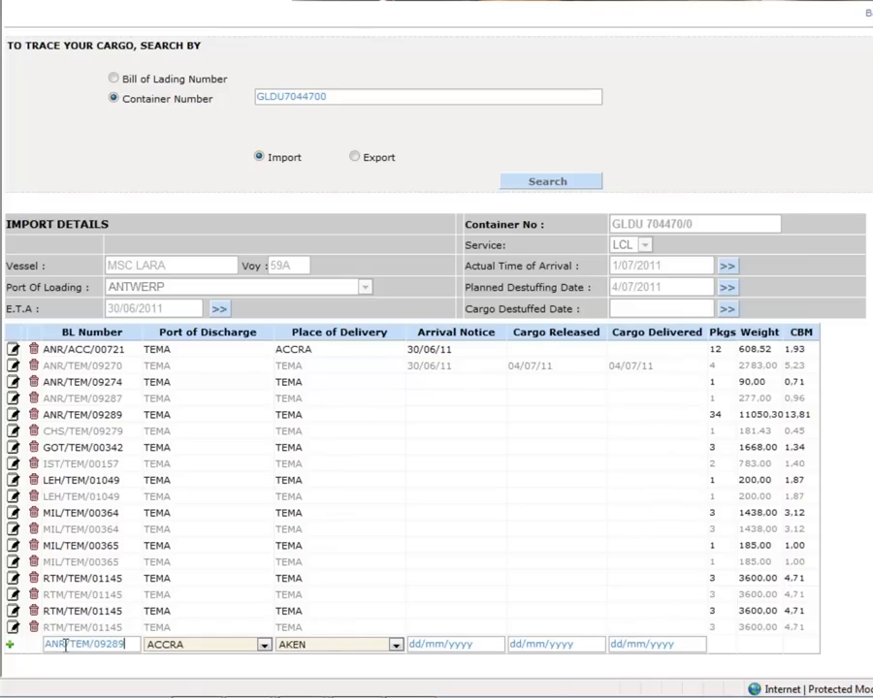
type("0")
key("Tab")
key("t")
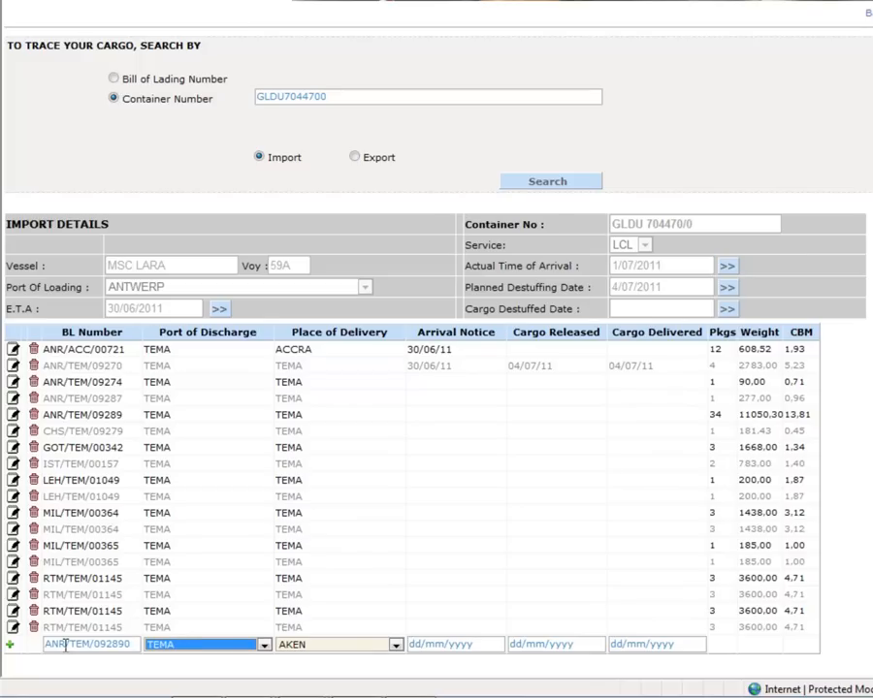
key("Tab")
key("a")
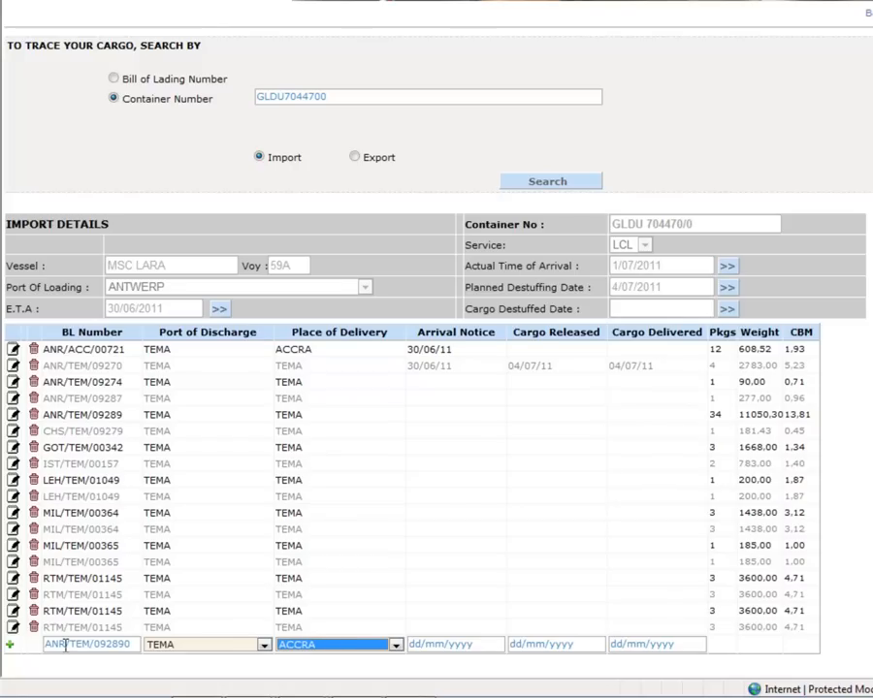
- Set the new row's Arrival Notice date to 30/06/2011 and add the bill of lading to the container
key("Tab")
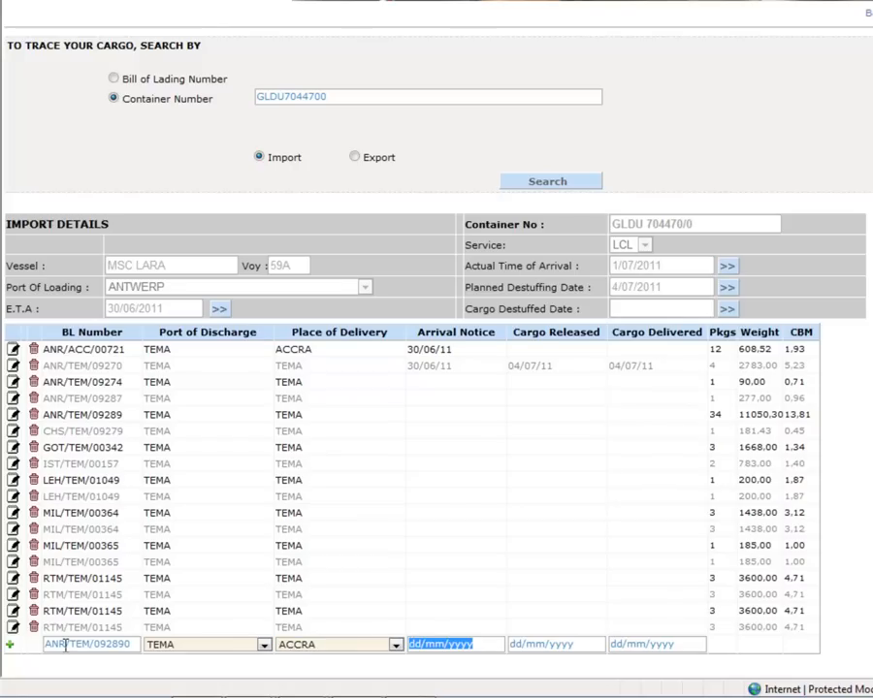
type("30/06/2011")
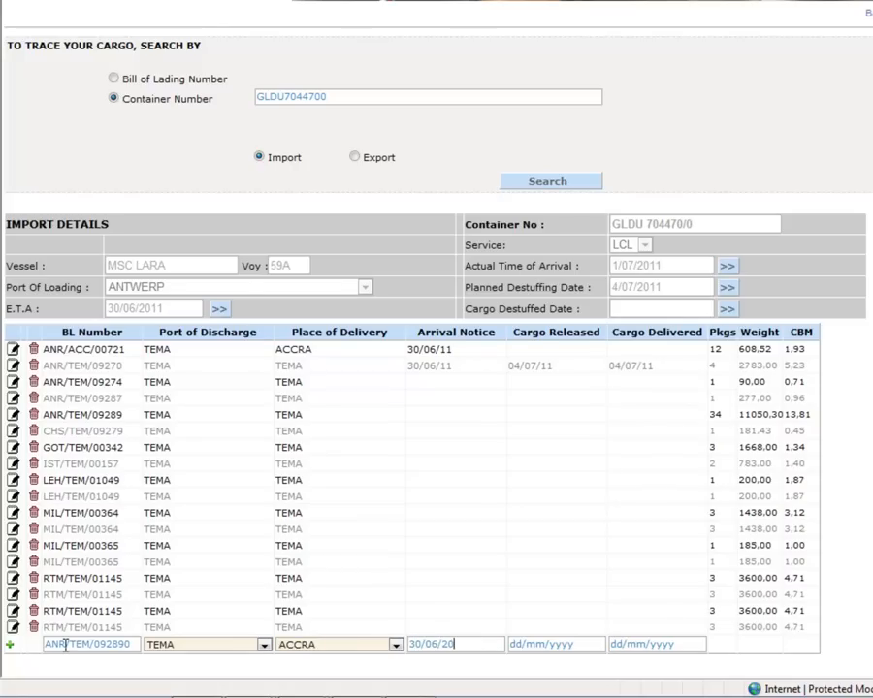
left_click(11, 649)
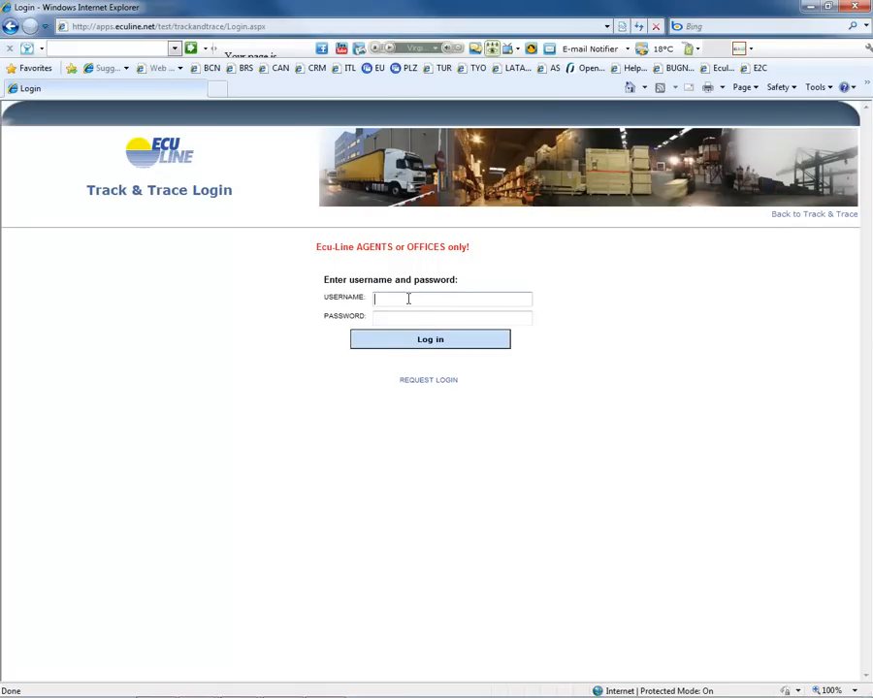
- Log in to Track & Trace by entering the username and the account password
type("ANTONI")
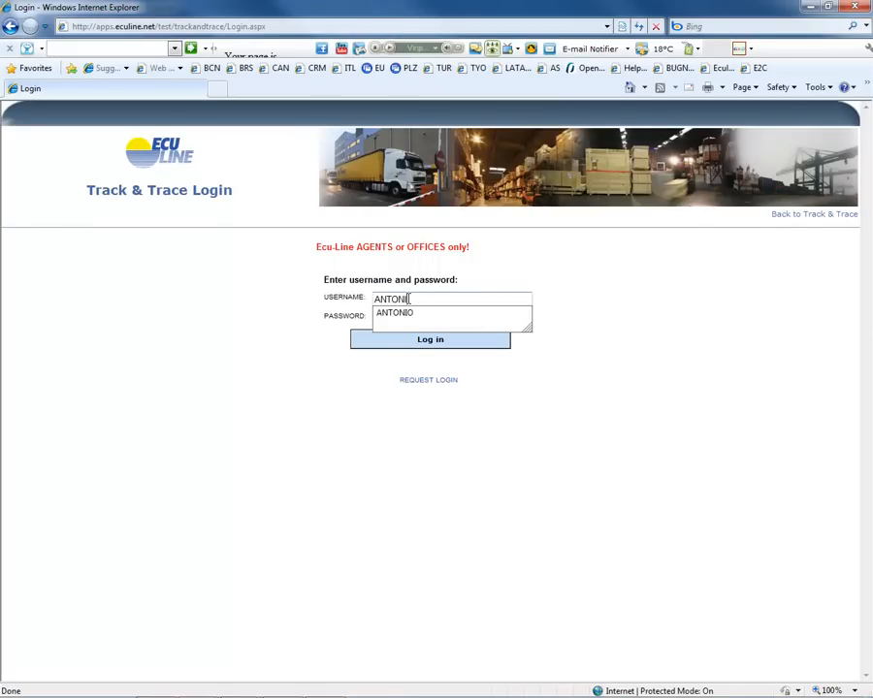
left_click(418, 312)
key("Tab")
type("•••••••")
left_click(432, 343)
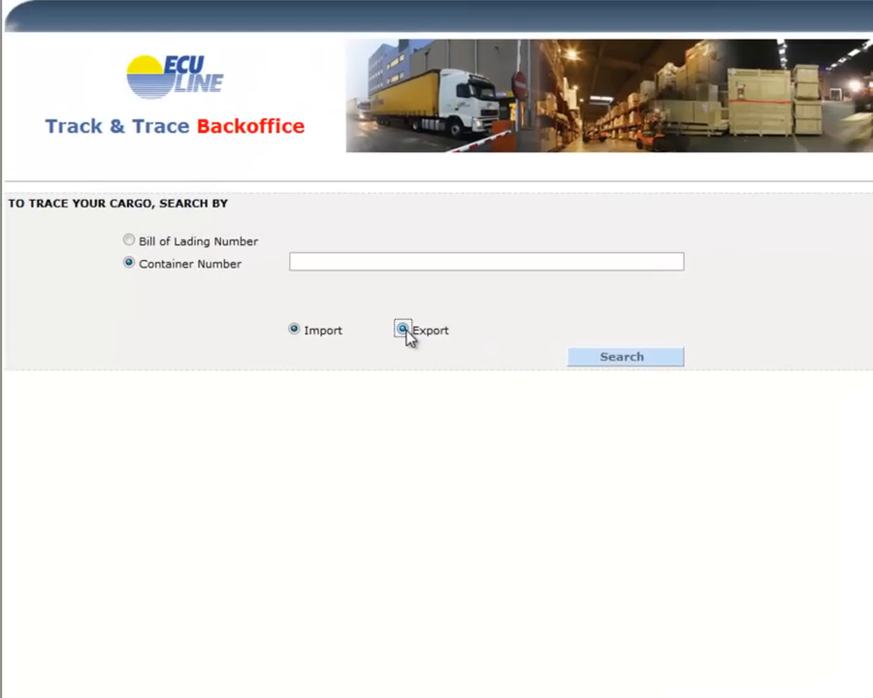
- Search the export shipments by container number for MSCU 1236548
left_click(405, 331)
left_click(621, 361)
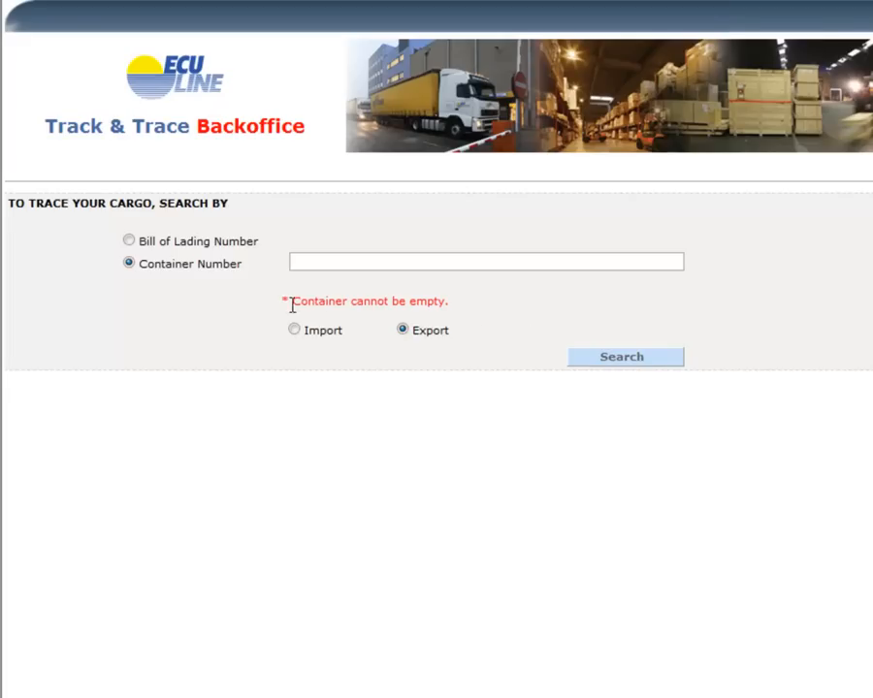
left_click(353, 262)
type("MSCU 123456")
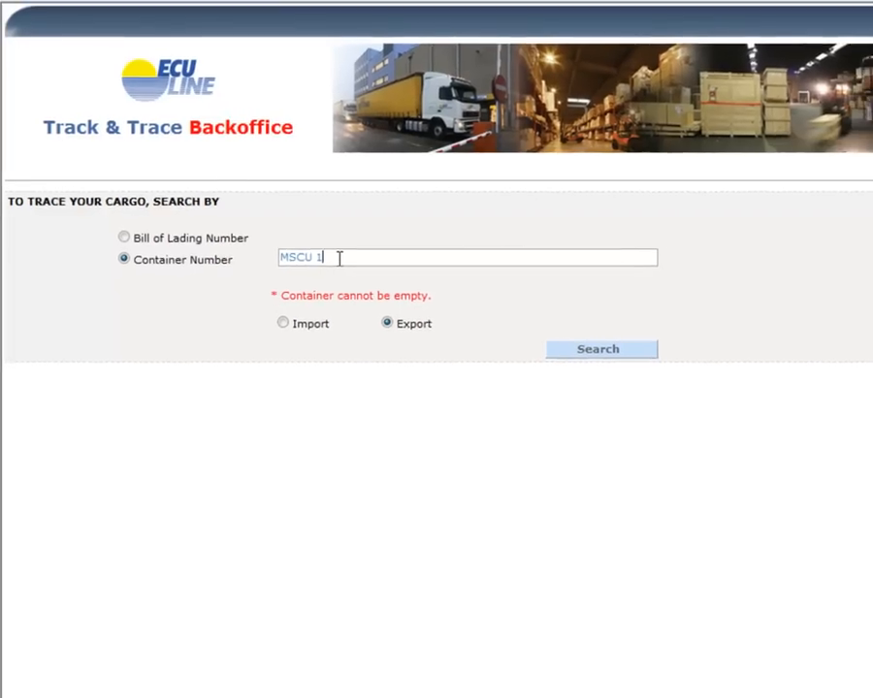
type("8")
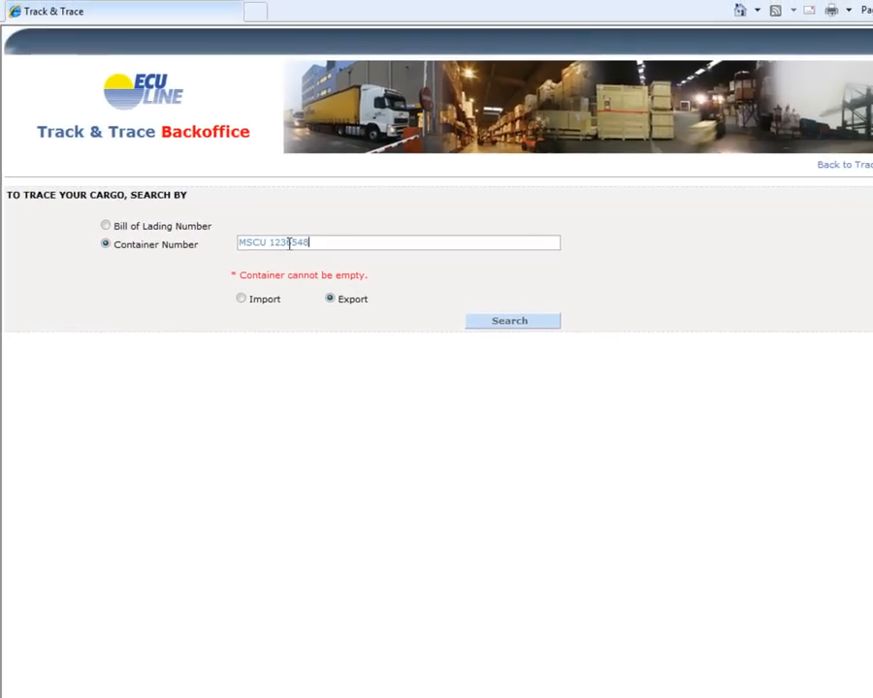
left_click(482, 313)
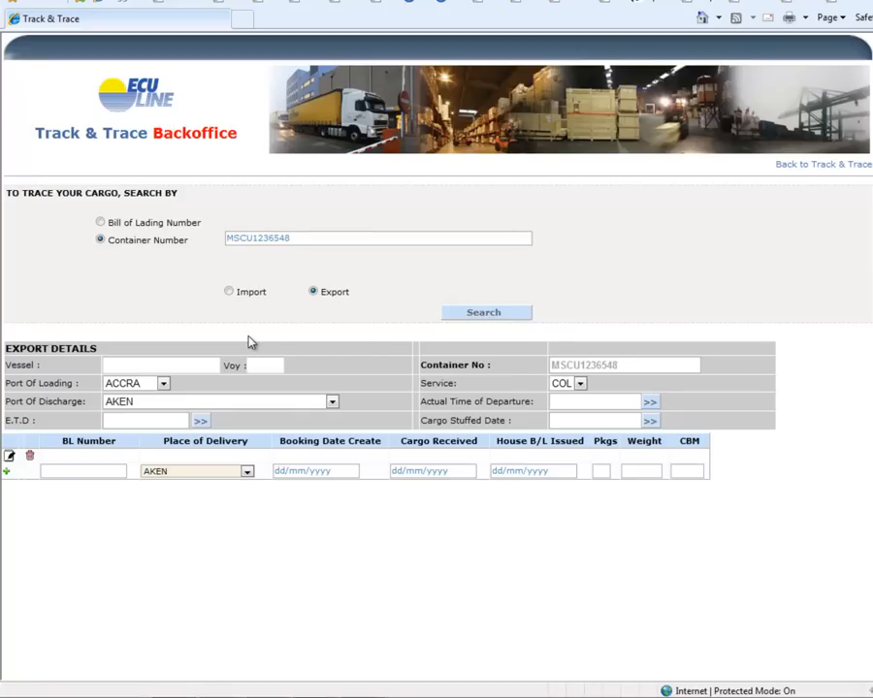
- Enter MSC DONNA as the export container's vessel and 25B as its voyage
left_click(153, 365)
type("MSC")
type(" DON")
key("BackSpace")
type("ONNA")
key("Tab")
type("25B")
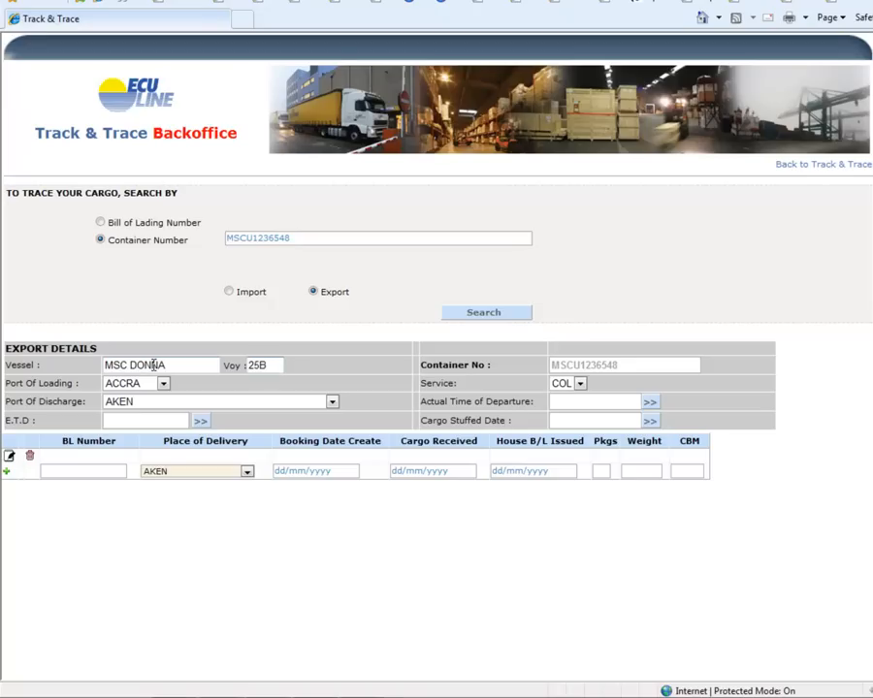
- Set the container's Port of Loading to TEMA and its Port of Discharge to ANTWERP
key("Tab")
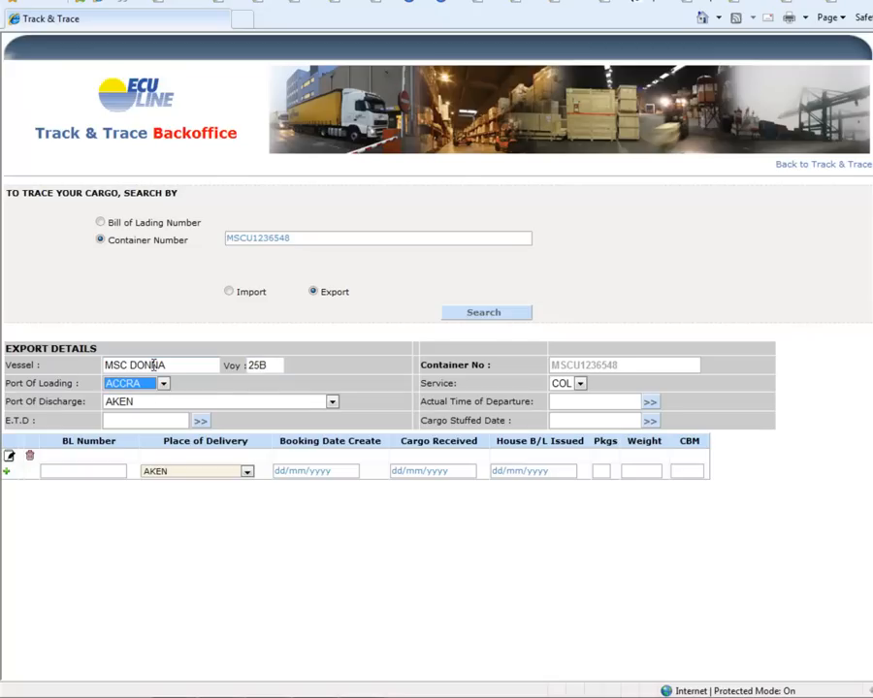
key("t")
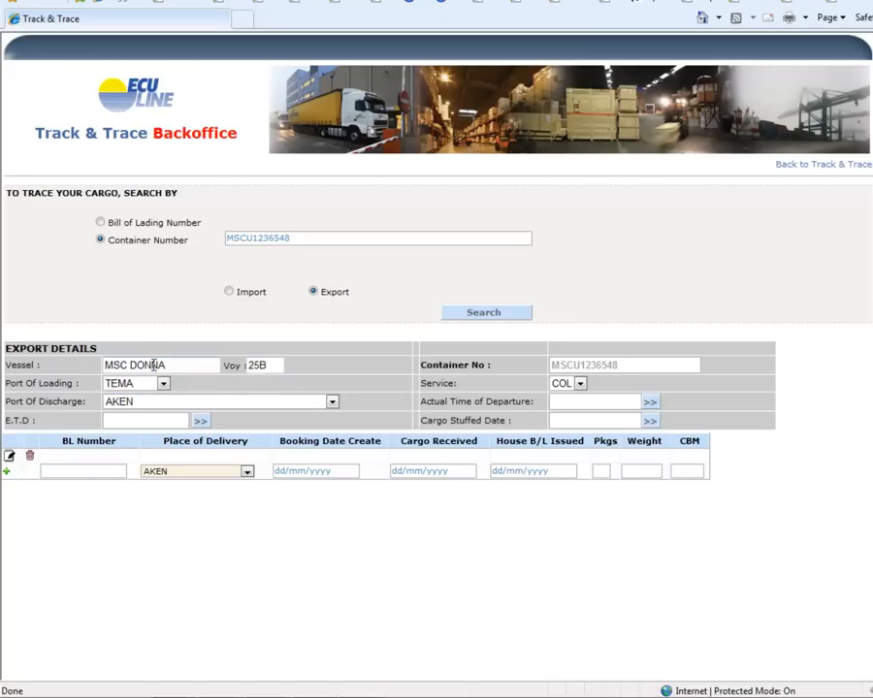
left_click(160, 404)
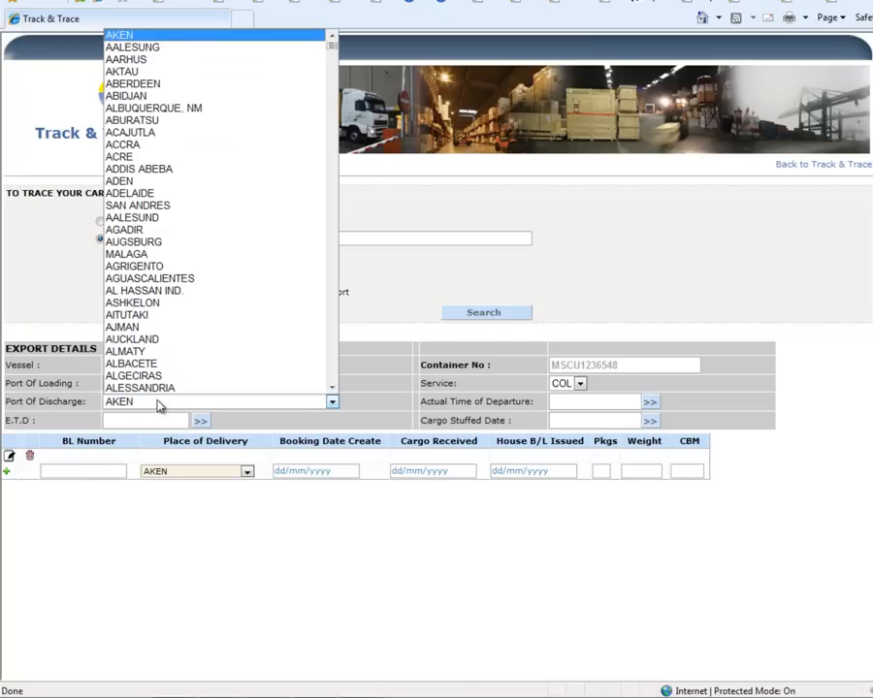
type("antw")
key("Return")
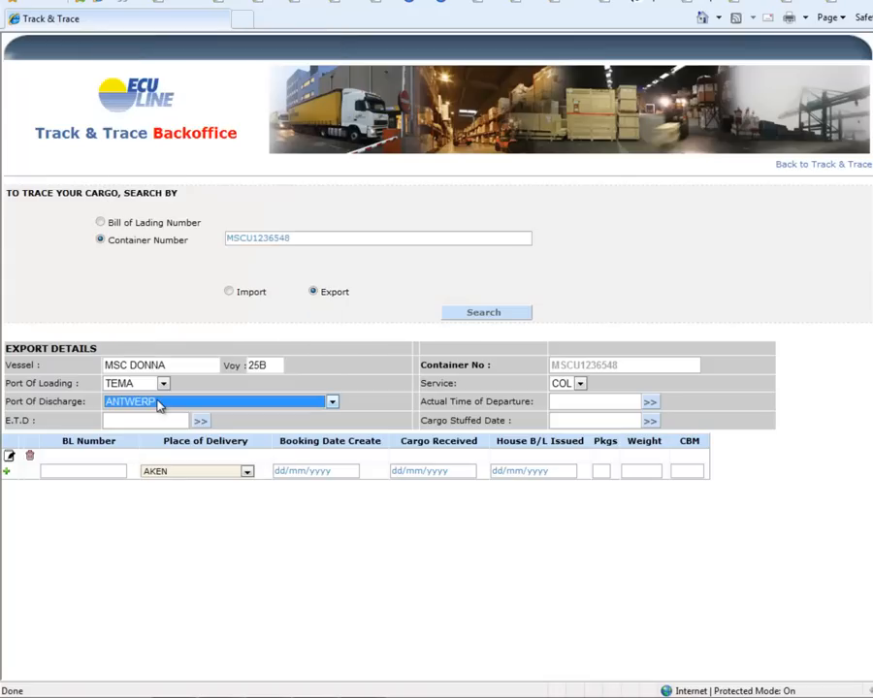
- Set the export container's E.T.D. to 4/07/2011 and its service to LCL
left_click(200, 424)
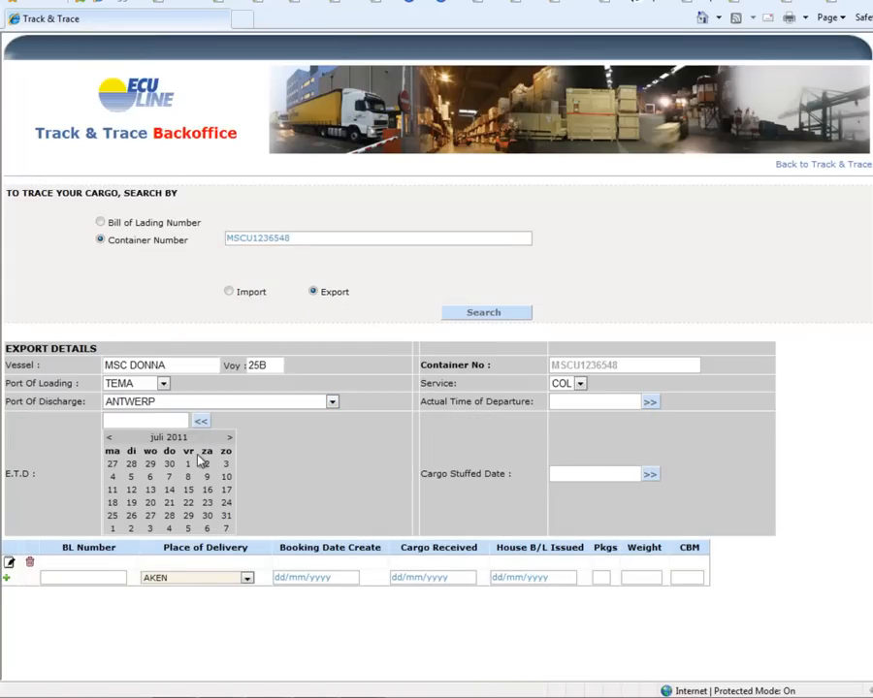
left_click(112, 477)
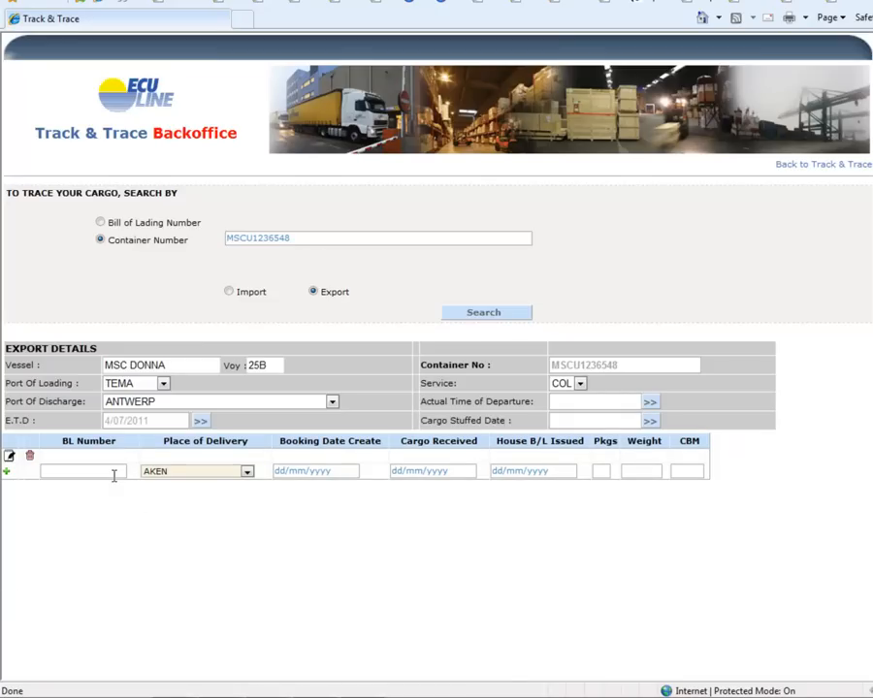
left_click(580, 384)
left_click(568, 410)
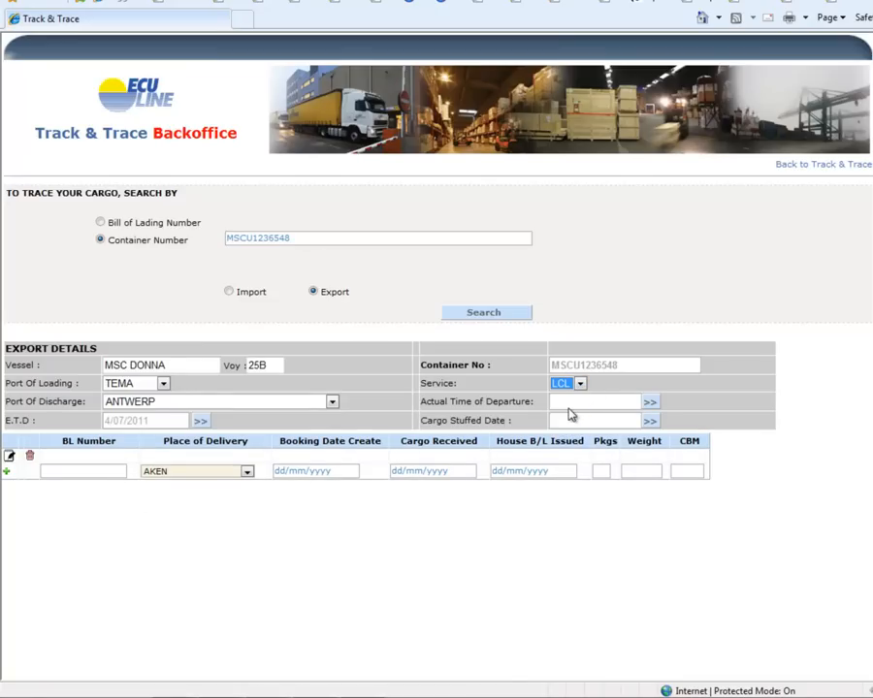
- Enter bill of lading number TEM/ANR/00258 with place of delivery ANTWERP in the new export row
left_click(72, 473)
type("TEM/AN")
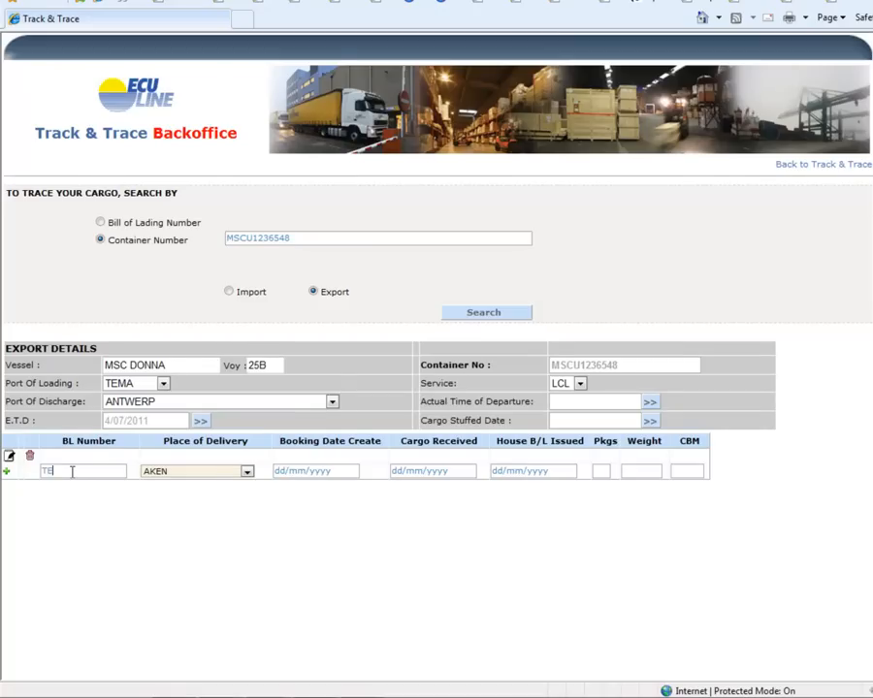
type("R/00258")
key("Tab")
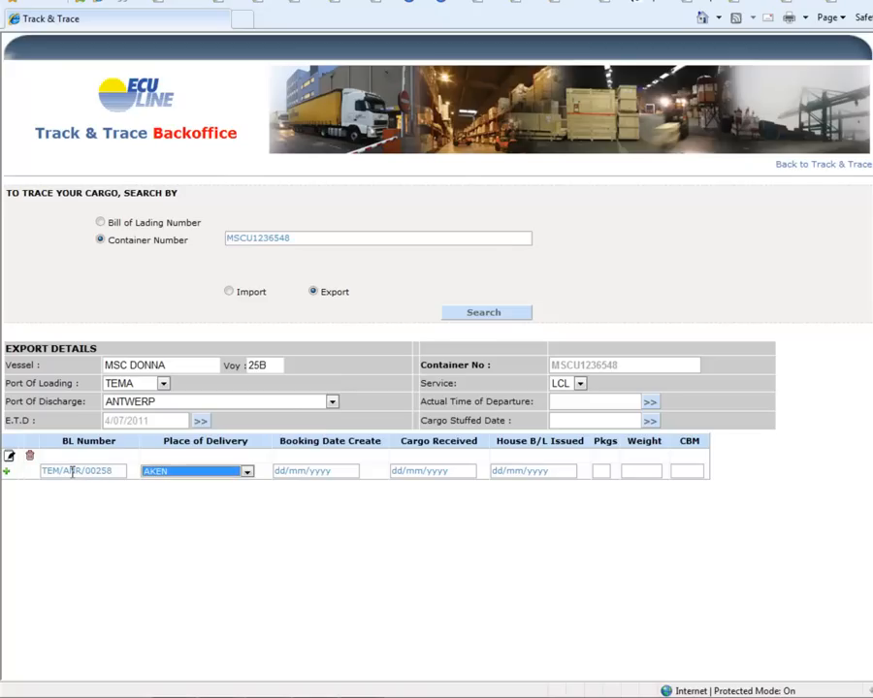
type("antw")
- Set both the Booking Date Create and Cargo Received dates of TEM/ANR/00258 to 30/06/2011
key("Tab")
type("30")
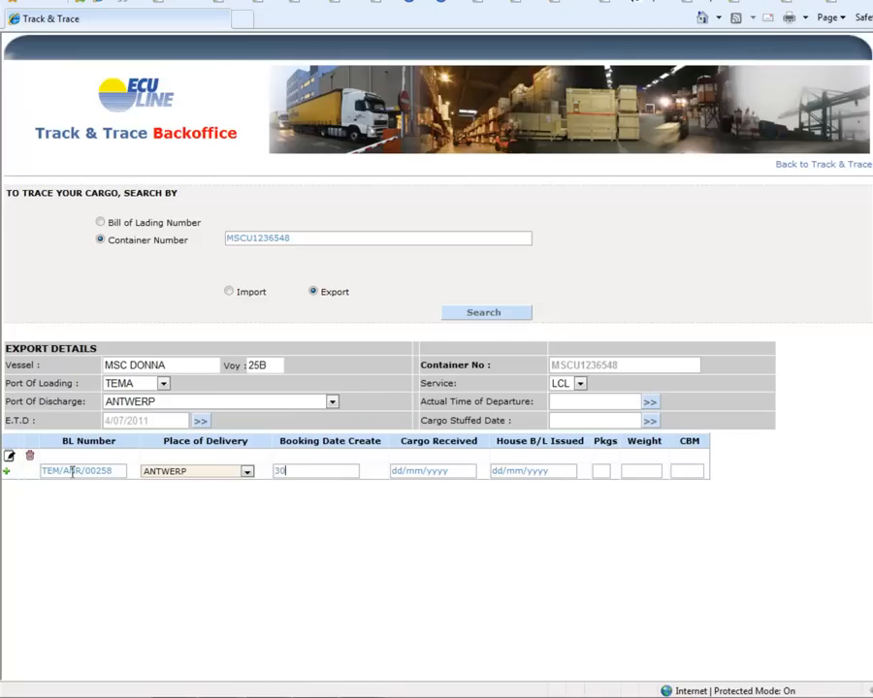
type("/06/2011")
key("Tab")
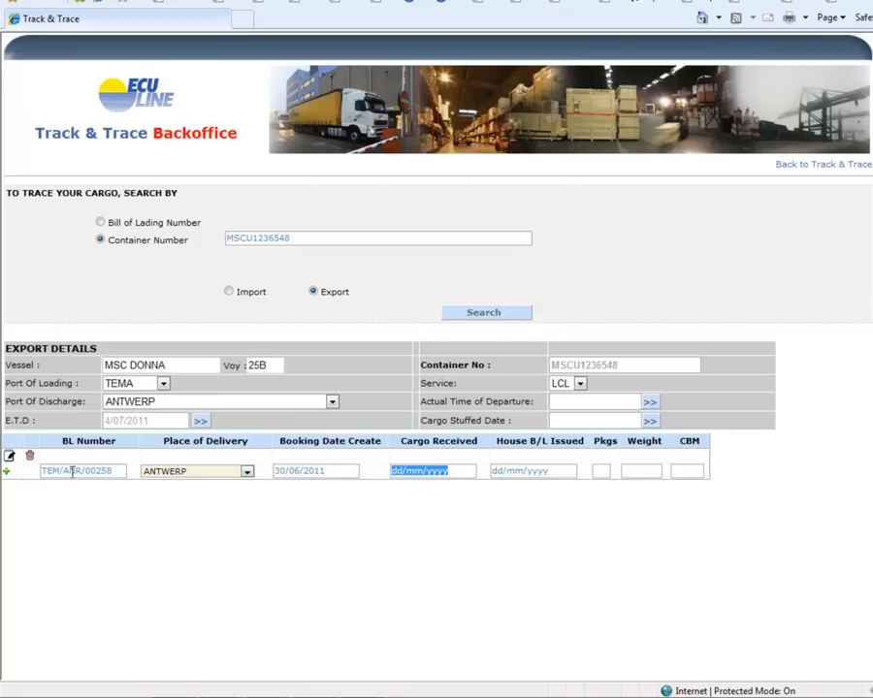
type("30/6/")
key("BackSpace")
key("BackSpace")
type("06/2011")
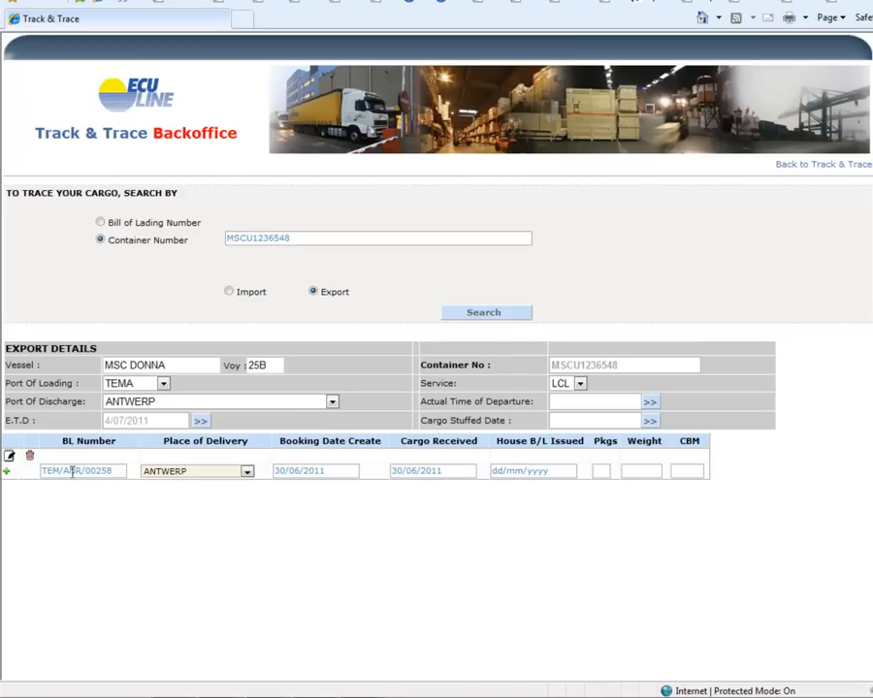
- Enter 15 packages, weight 1563 and 2.64 CBM for TEM/ANR/00258, leaving House B/L Issued unfilled, and add the row
key("Tab")
key("Tab")
type("15")
key("Tab")
type("1563")
key("Tab")
type("2.64")
left_click(8, 477)
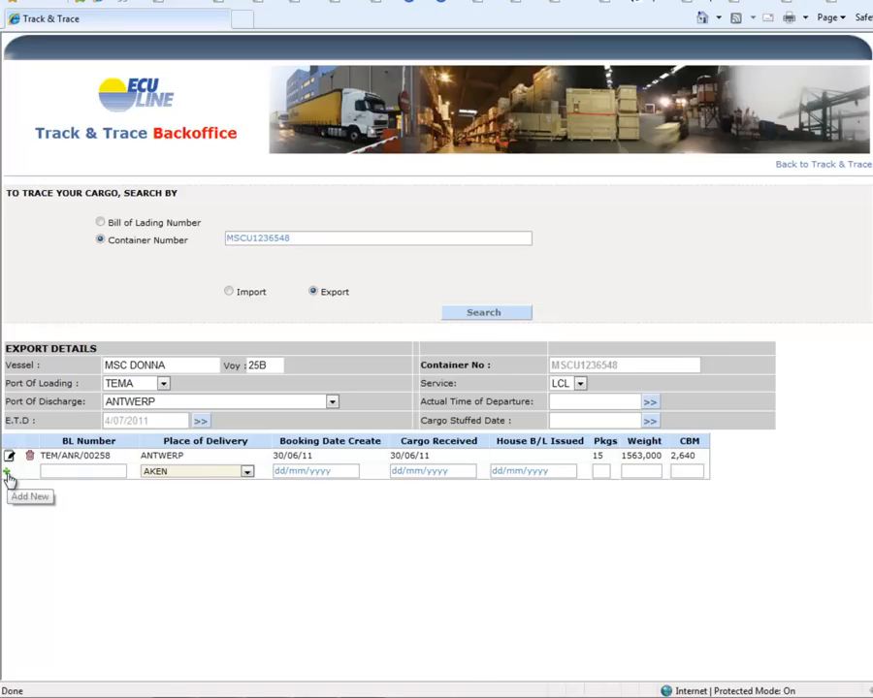
- Enter a second bill of lading numbered TEM/HAM/00156 with place of delivery HAMBURG
left_click(55, 472)
type("TEM")
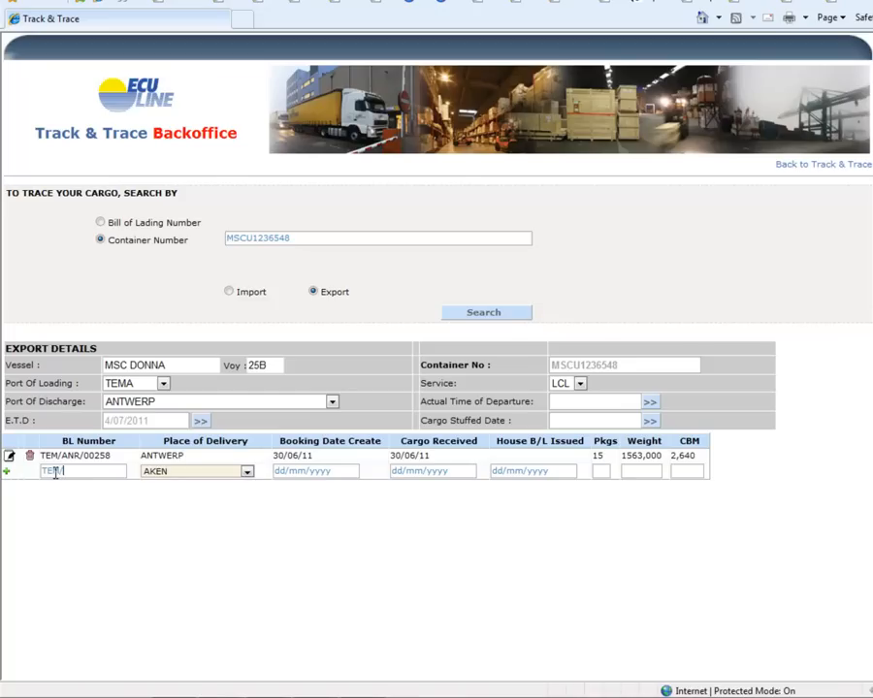
type("/HAM/00156")
key("Tab")
type("hamb")
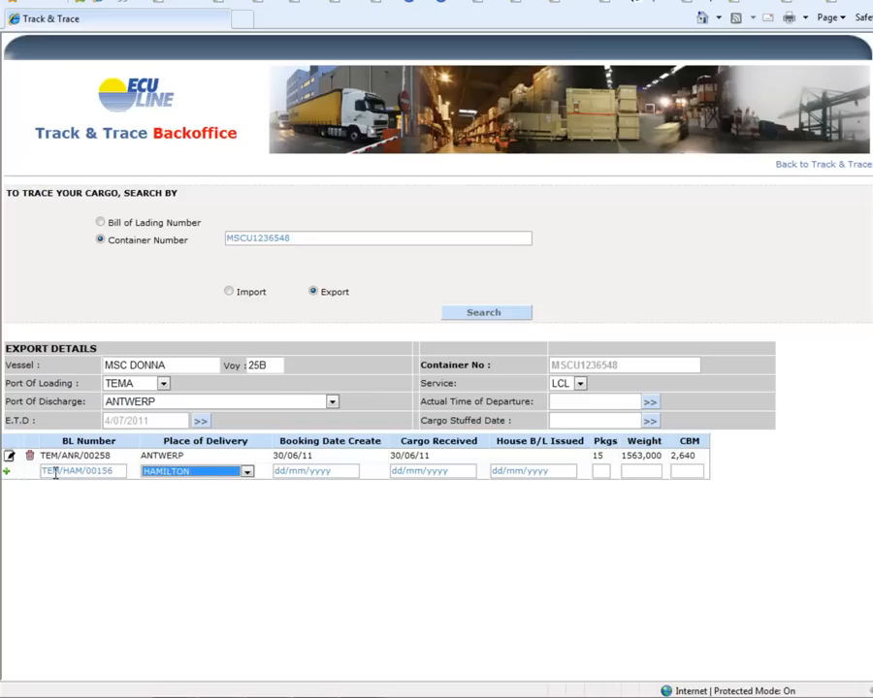
- Set the Booking Date Create of TEM/HAM/00156 to 26/06/2011 and its Cargo Received date to 27/06/2011
key("Tab")
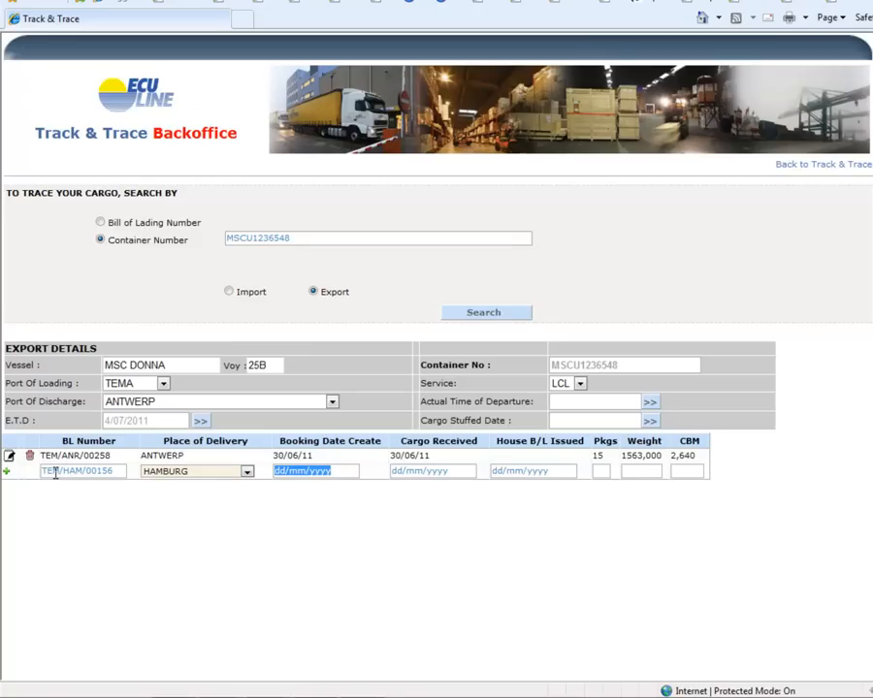
type("26/06/2011")
key("Tab")
type("27/06/2011")
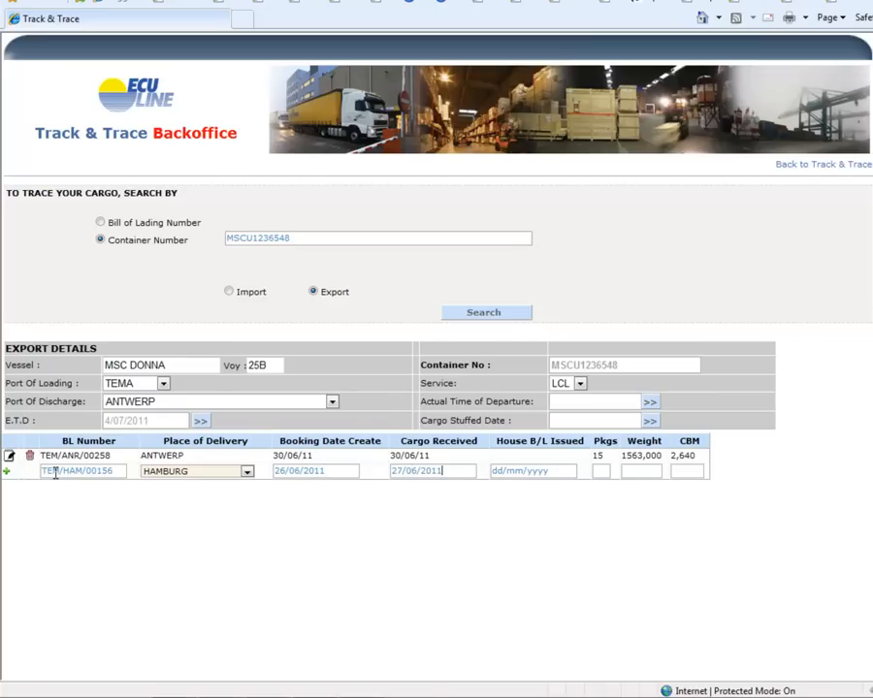
- Enter 10 packages, weight 5633 and 4.63 CBM for TEM/HAM/00156 and add the row
key("Tab")
type("10")
key("Tab")
type("5633")
key("Tab")
type("4.63")
left_click(6, 474)
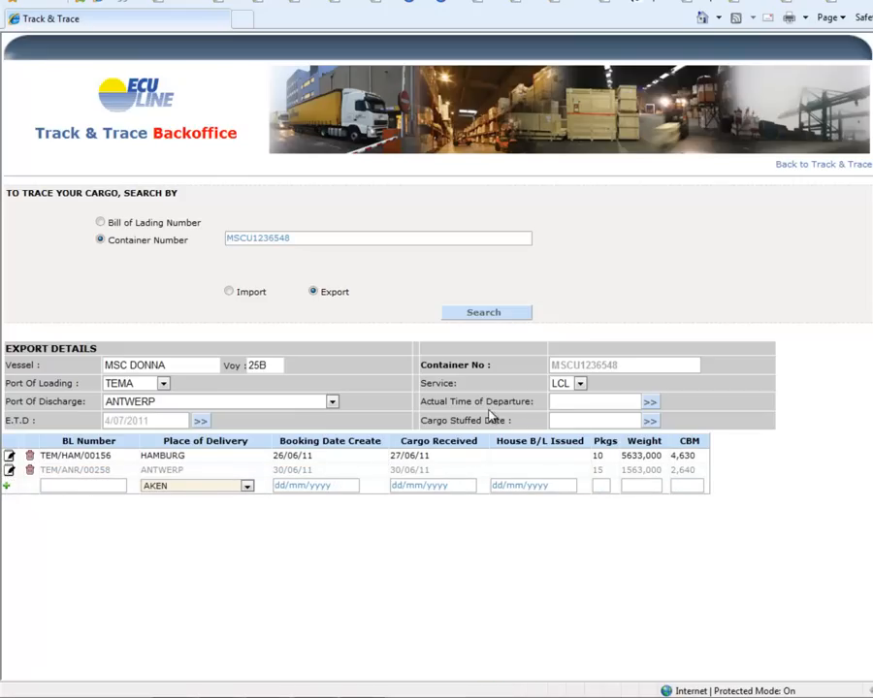
- Set the container's Actual Time of Departure to 4/07/2011 and its Cargo Stuffed Date to 1/07/2011
left_click(649, 408)
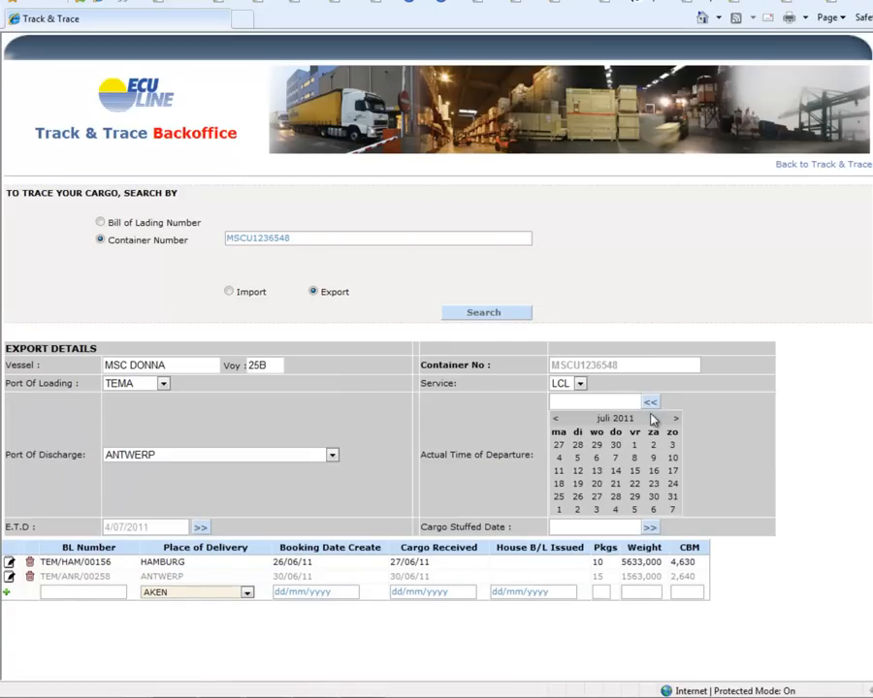
left_click(558, 461)
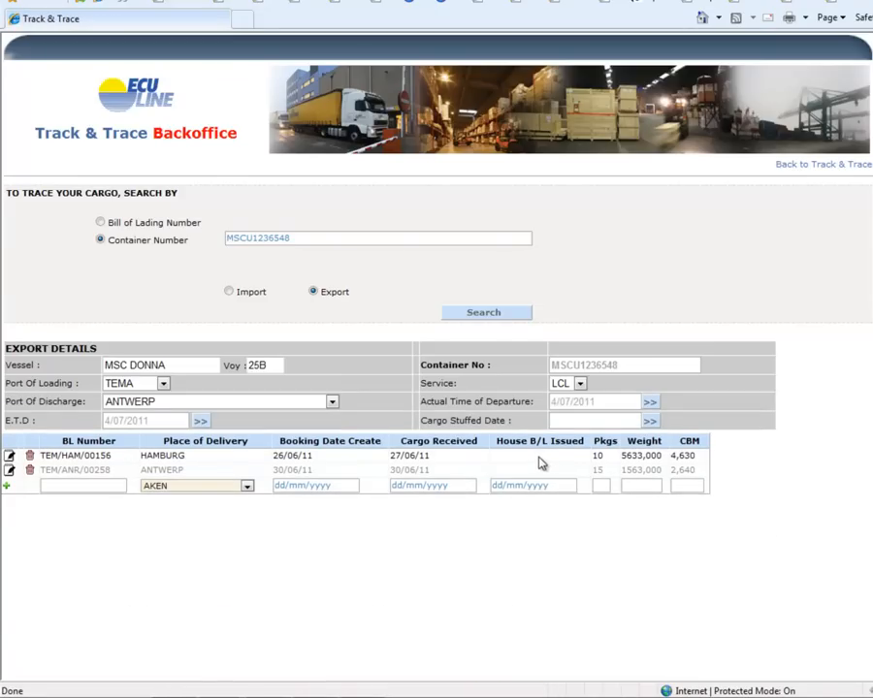
left_click(650, 425)
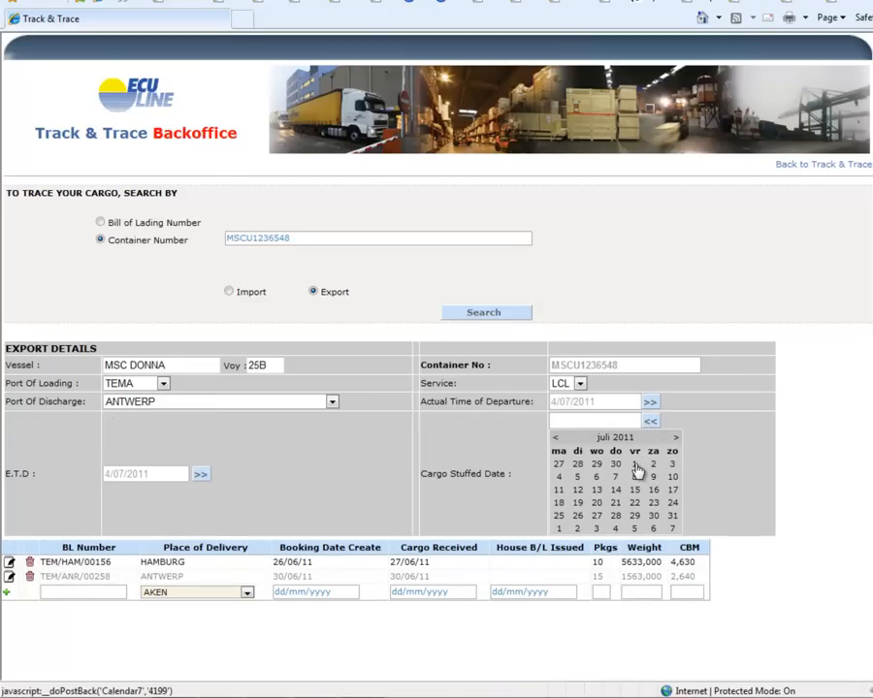
left_click(636, 469)
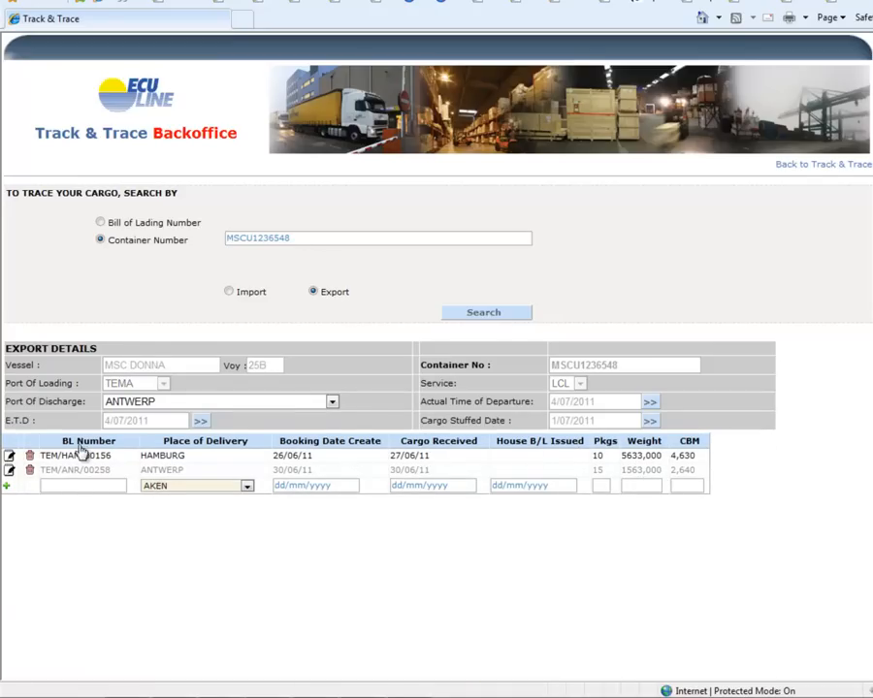
- Edit bill of lading TEM/HAM/00156 to set House B/L Issued to 04/07/2011 and save the row
left_click(9, 458)
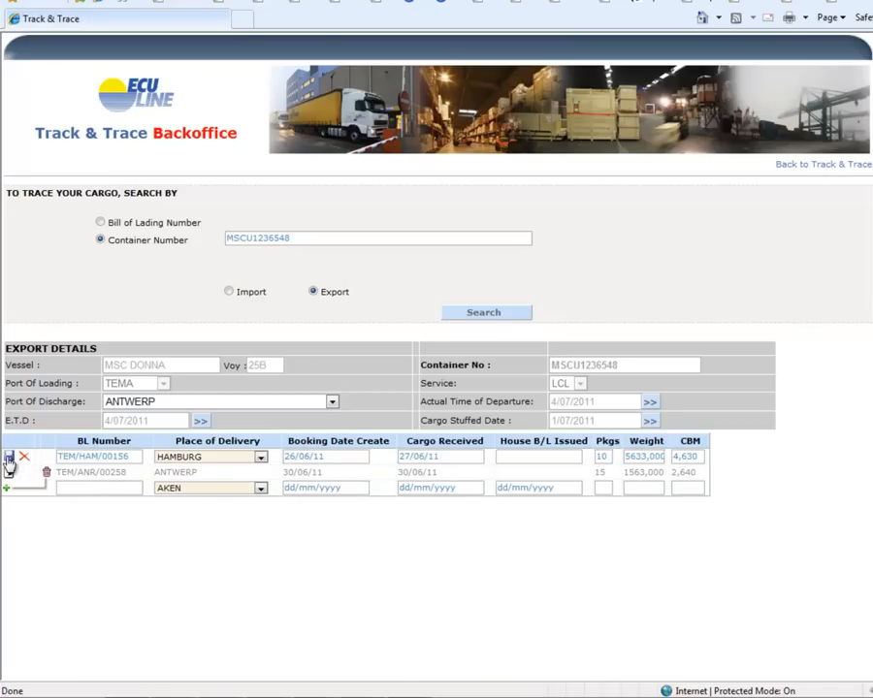
left_click(514, 458)
type("04/07/2011")
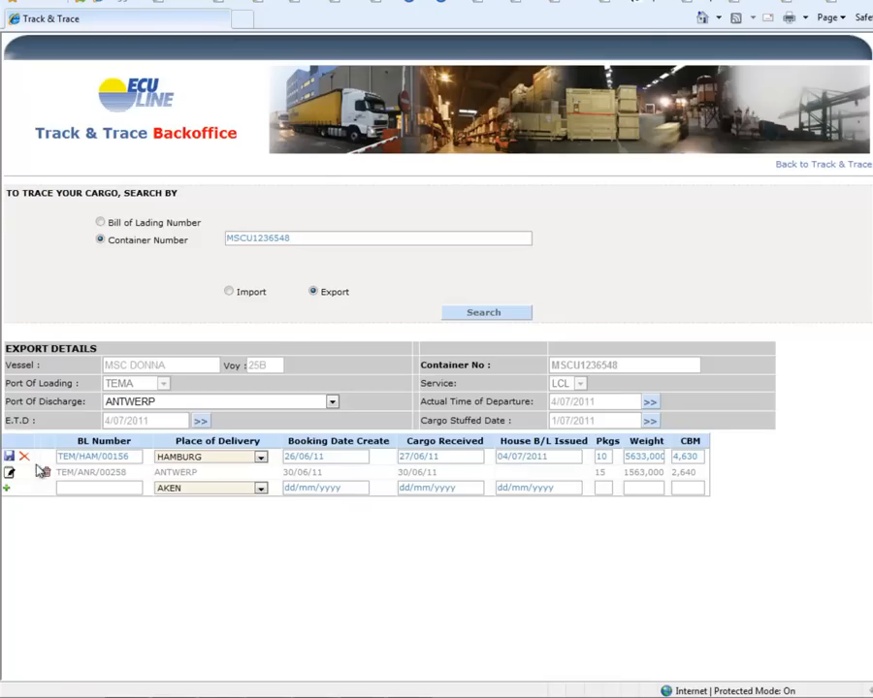
left_click(9, 458)
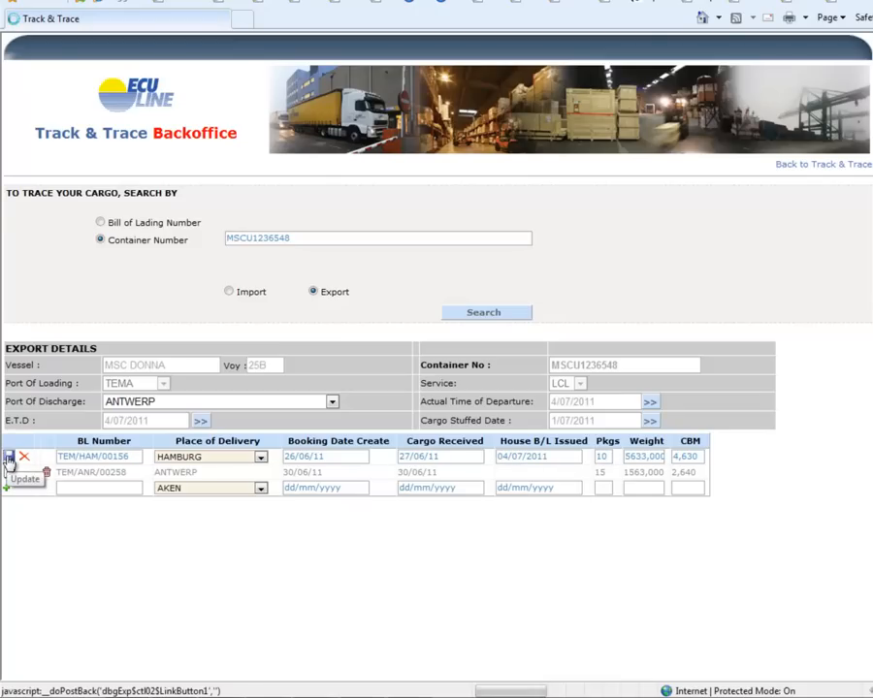